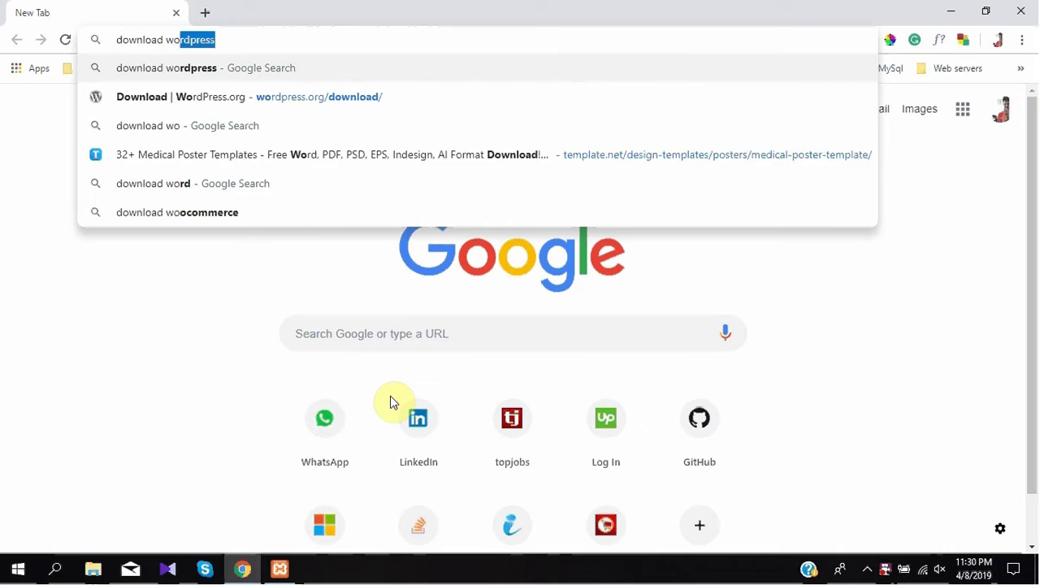
Search for 'download wordpress' and download the WordPress 5.1.1 zip from wordpress.org
key("Return")
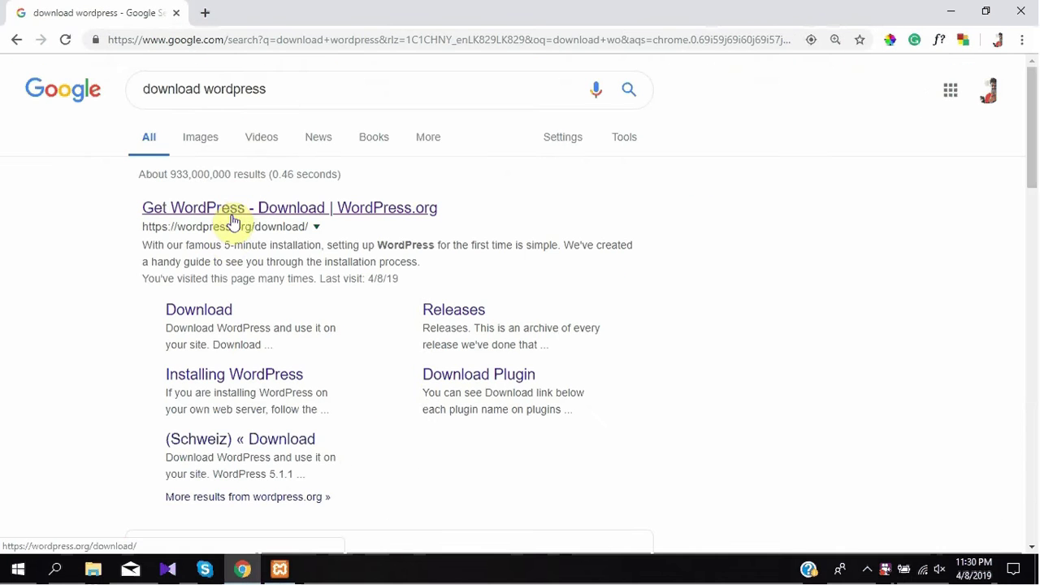
left_click(232, 226)
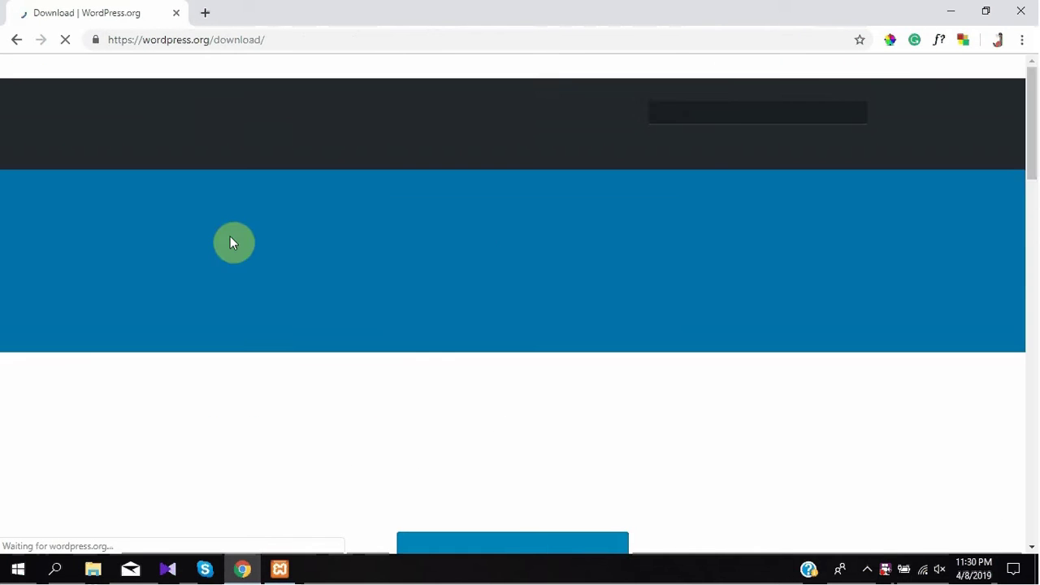
scroll(1032, 154, "down", 3)
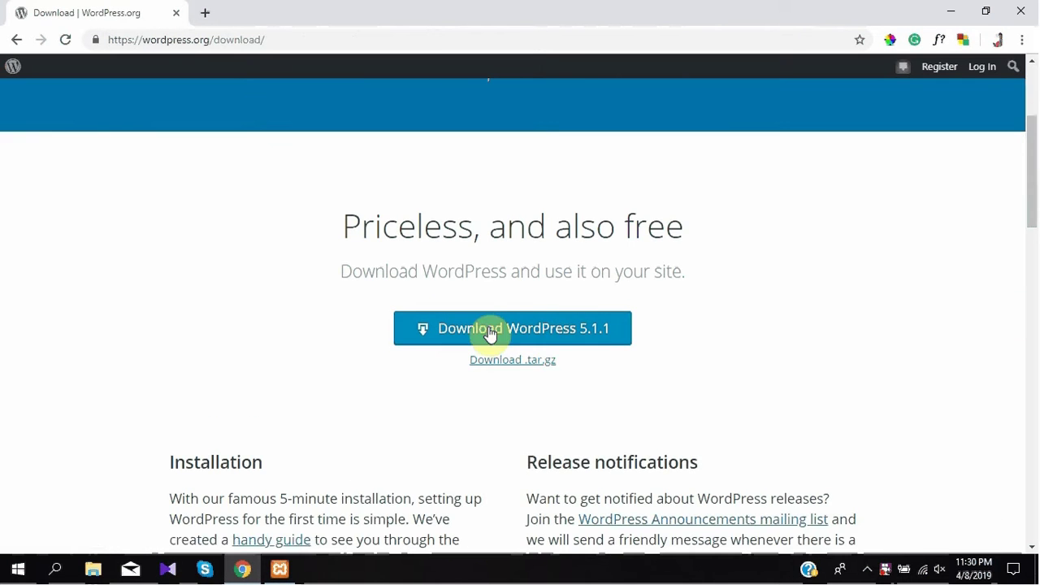
left_click(474, 336)
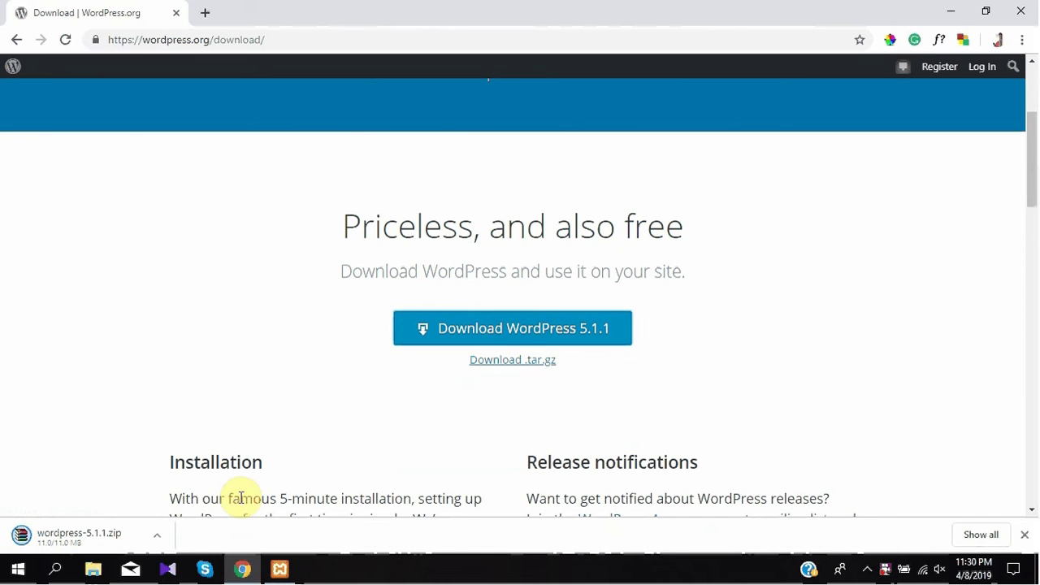
left_click(93, 570)
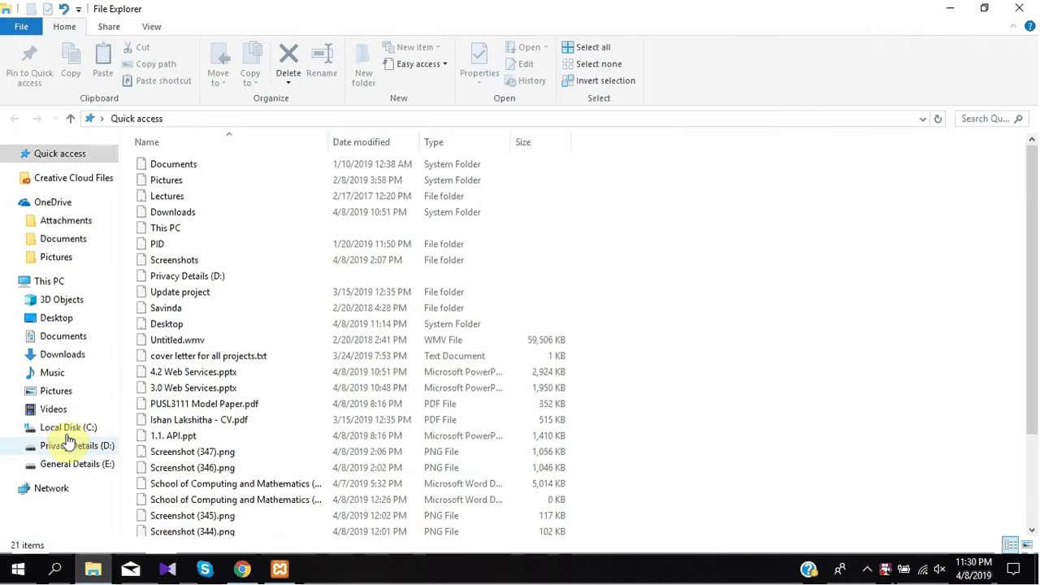
Create a new folder named allnew in C:\xampp\htdocs and open it
left_click(69, 427)
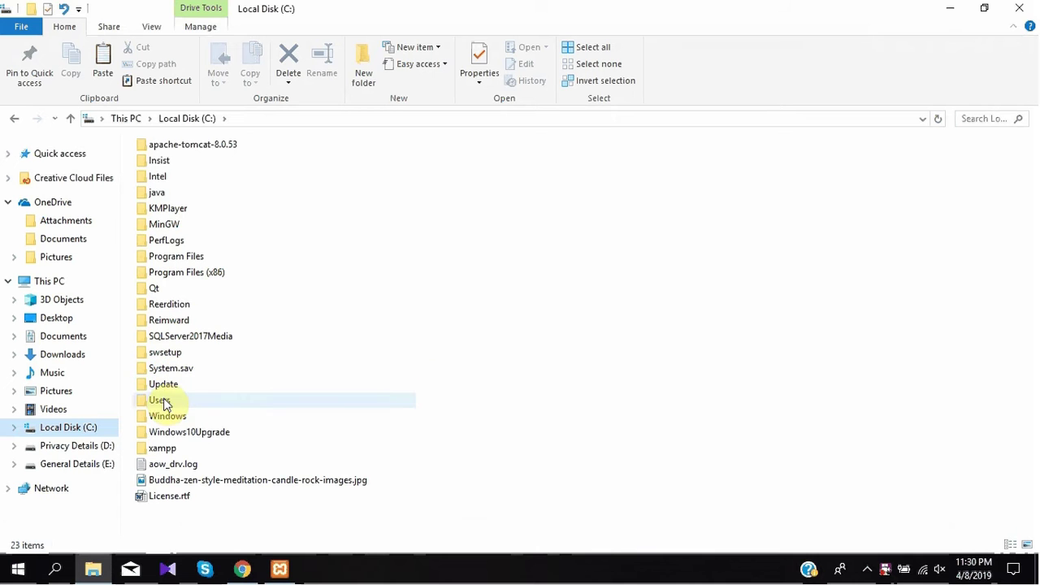
double_click(163, 452)
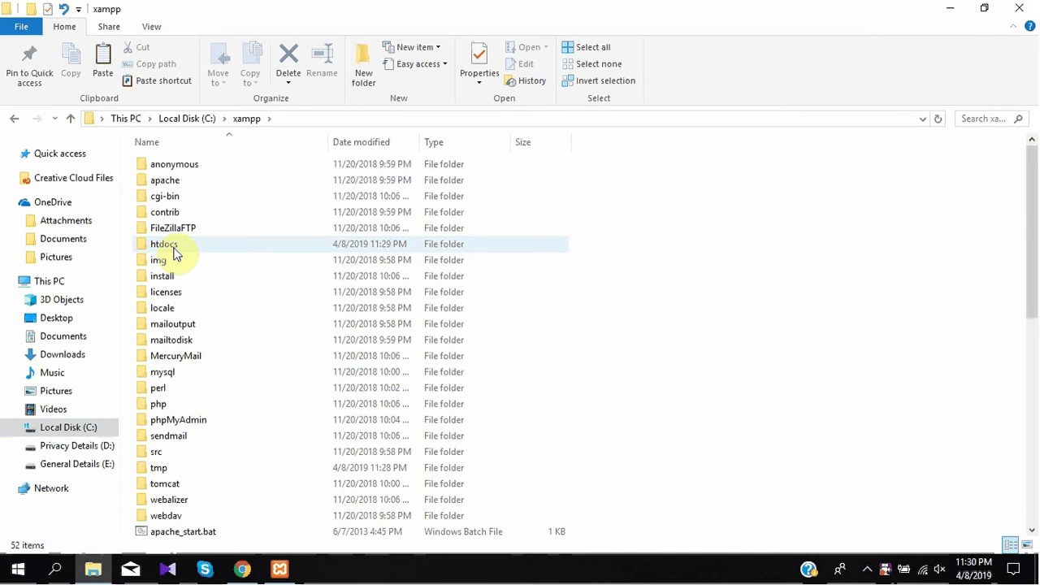
double_click(174, 244)
right_click(207, 393)
mouse_move(262, 358)
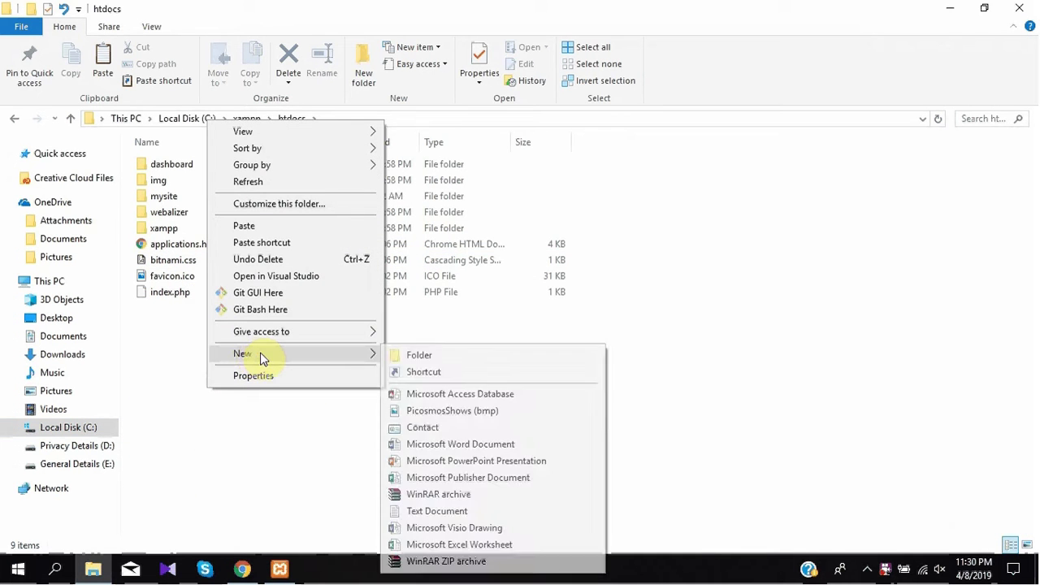
left_click(399, 355)
type("alln")
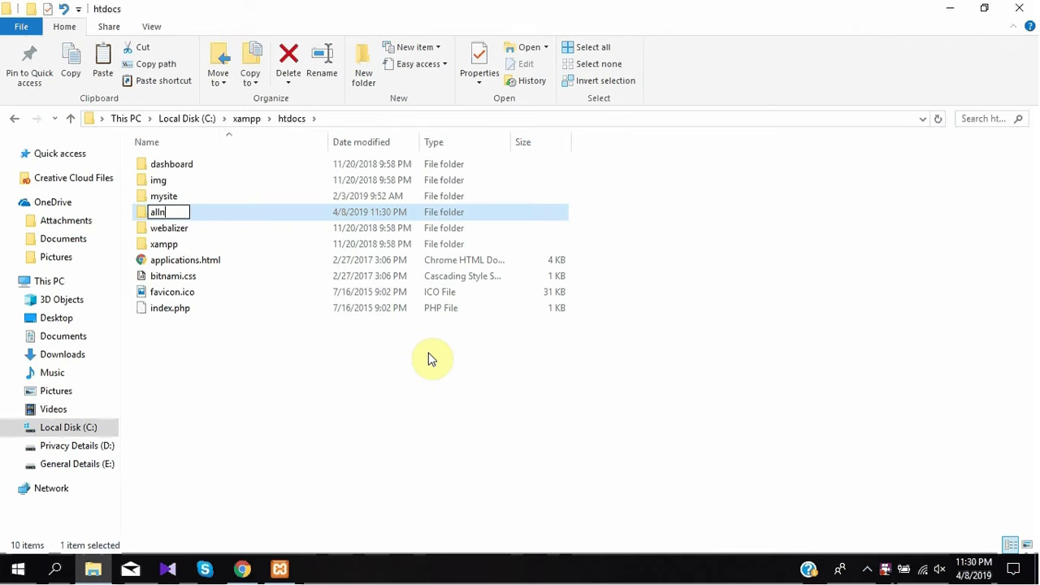
type("ew")
key("Return")
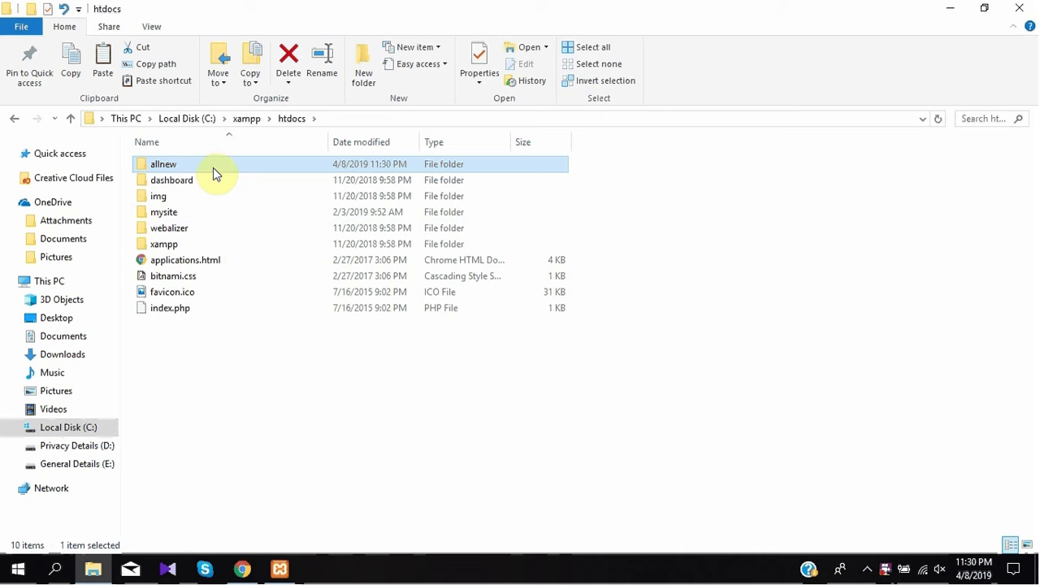
double_click(213, 167)
Show wordpress-5.1.1.zip in its Downloads folder from Chrome's download bar
left_click(242, 569)
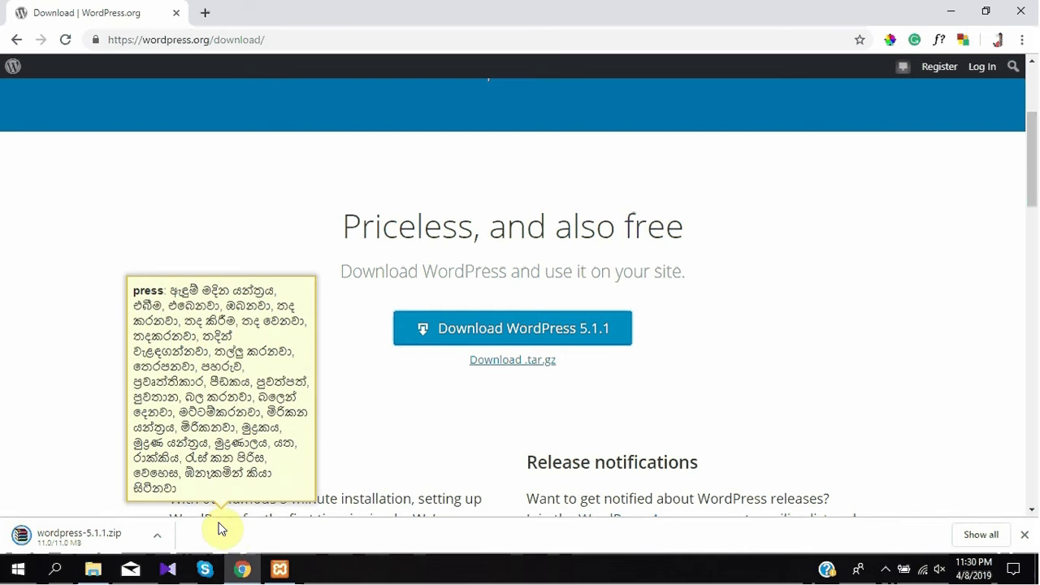
left_click(157, 536)
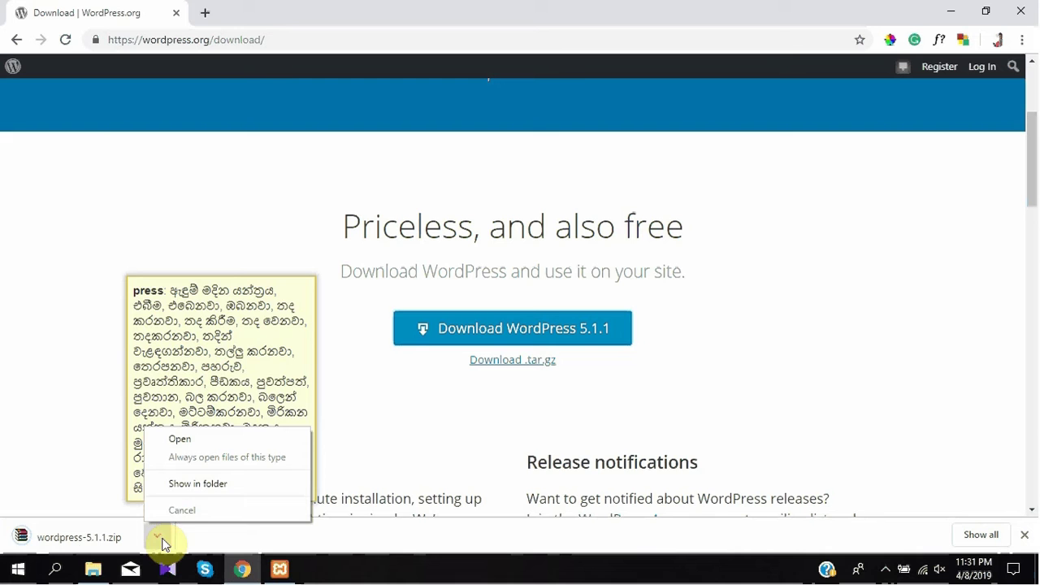
left_click(184, 485)
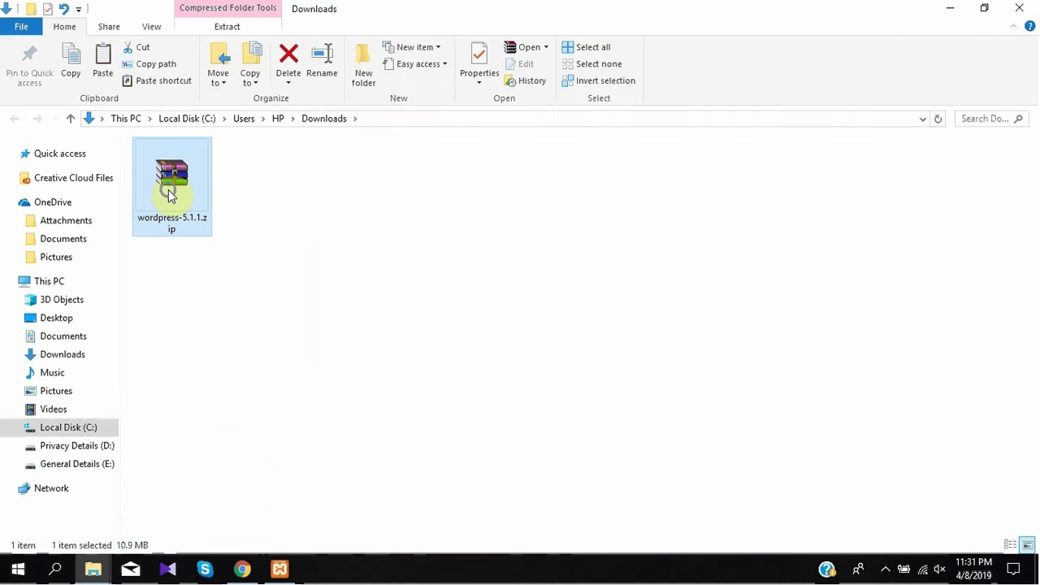
Extract wordpress-5.1.1.zip with WinRAR to the default Downloads destination
right_click(169, 187)
left_click(195, 246)
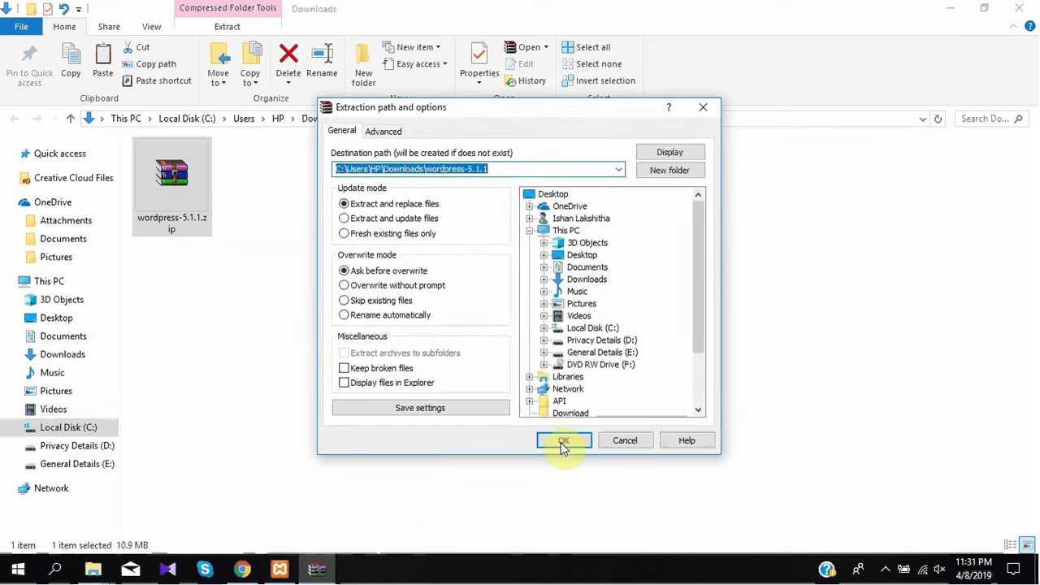
left_click(571, 443)
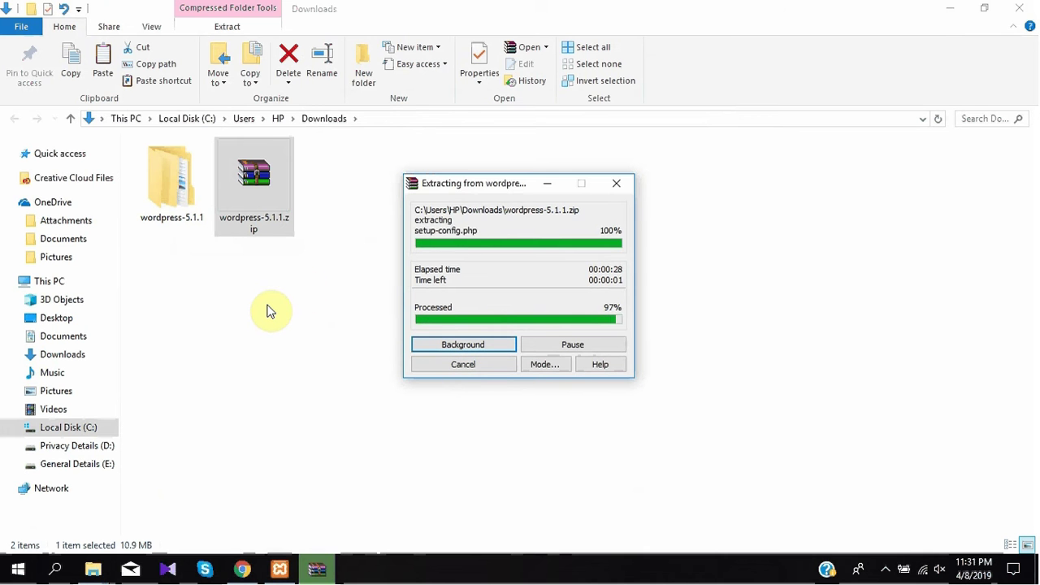
Copy all files from the extracted wordpress folder into htdocs\allnew
double_click(185, 159)
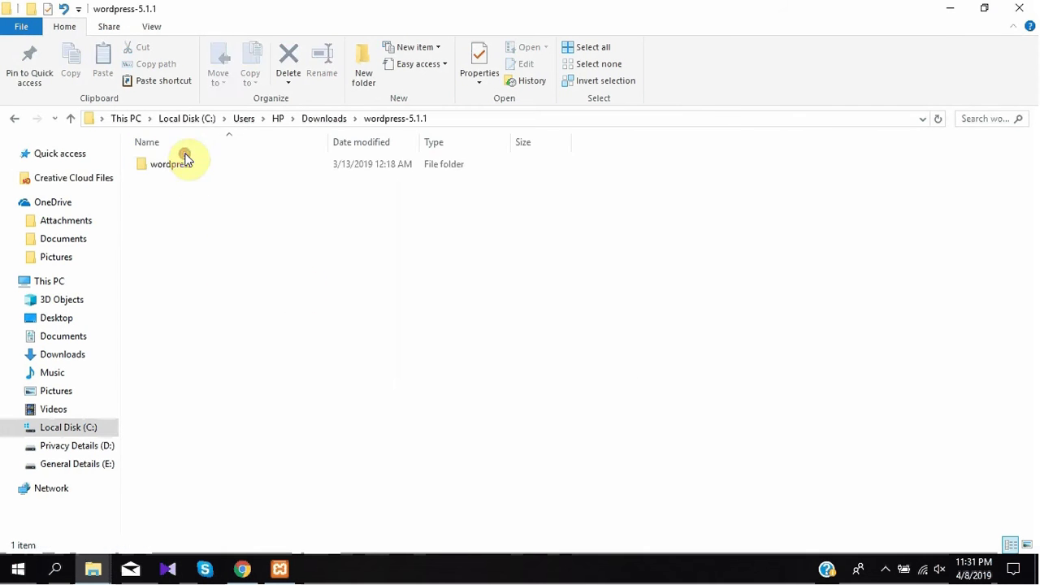
double_click(171, 164)
key("ctrl+a")
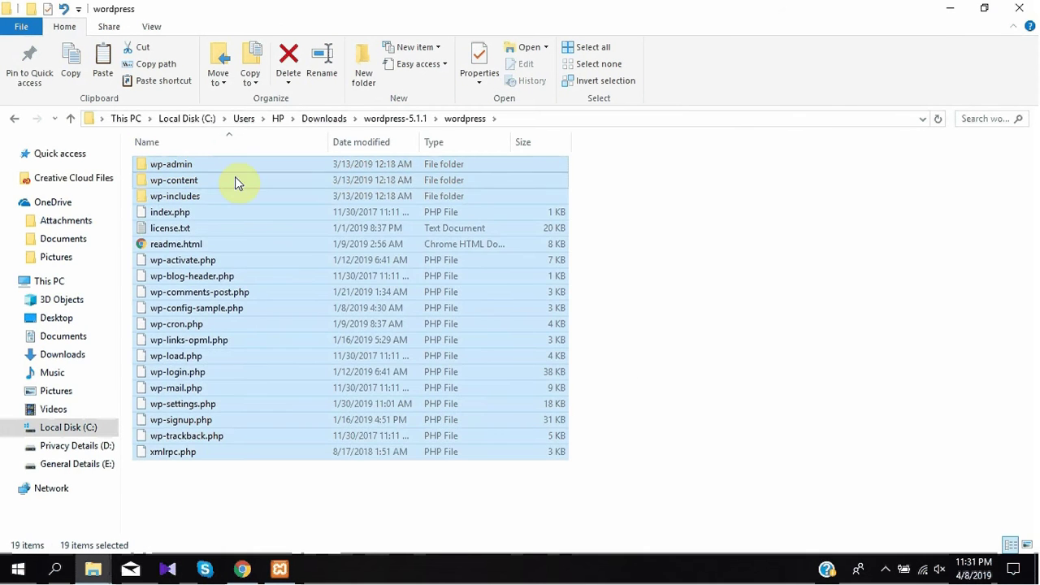
right_click(174, 167)
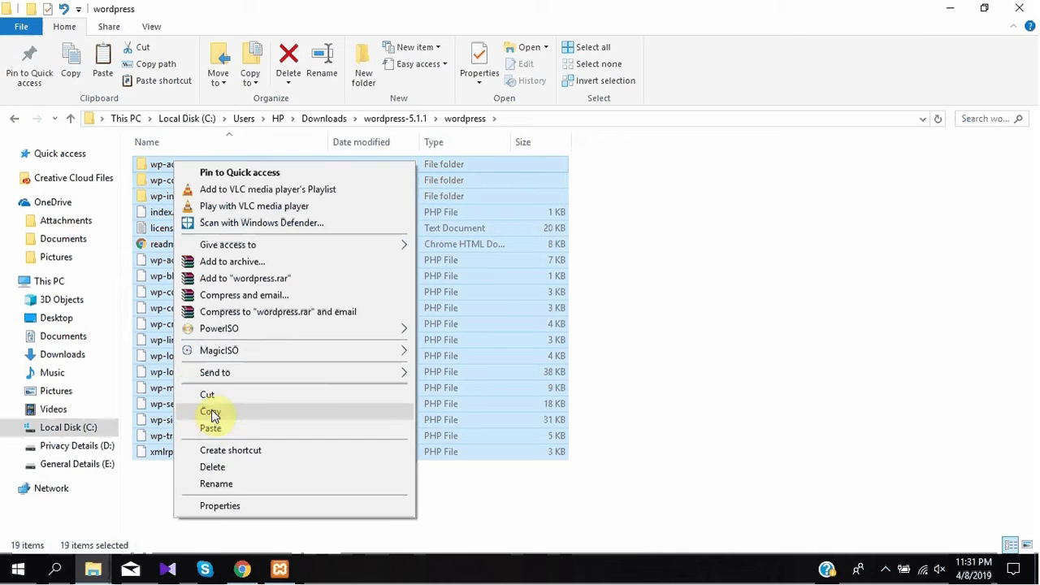
left_click(209, 412)
left_click(103, 573)
left_click(76, 527)
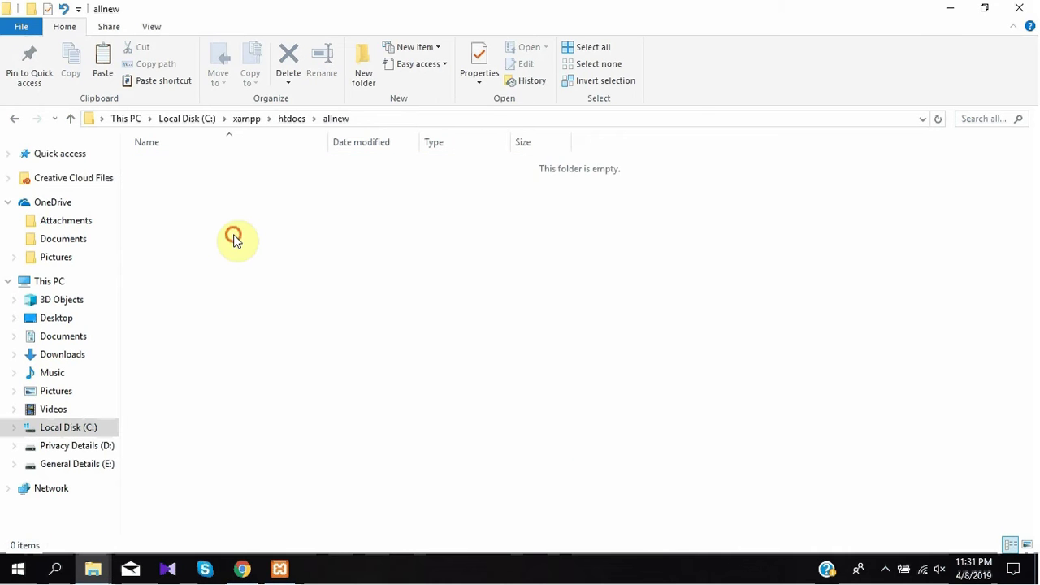
key("ctrl+v")
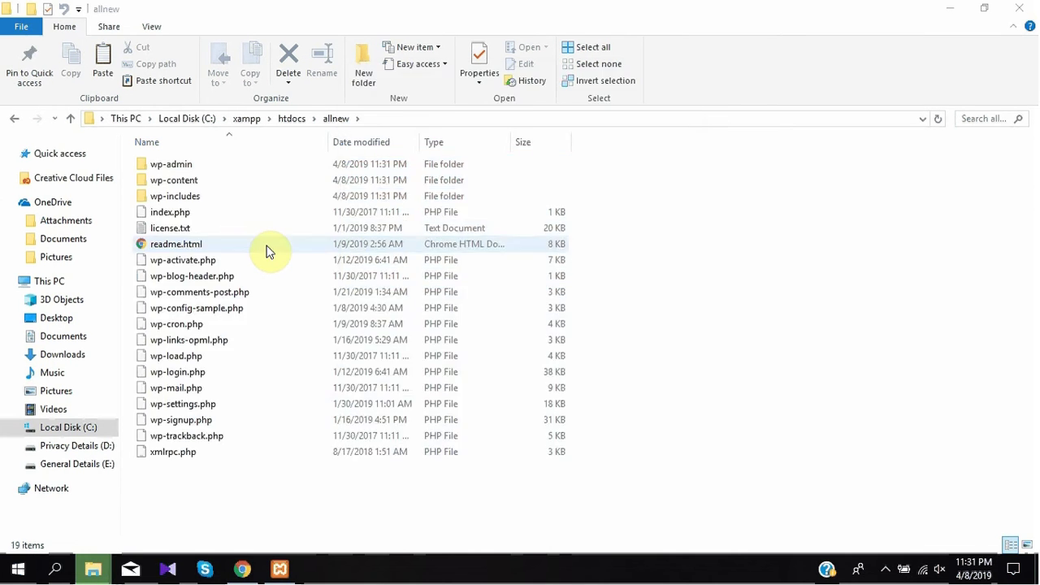
key("ctrl+a")
left_click(772, 262)
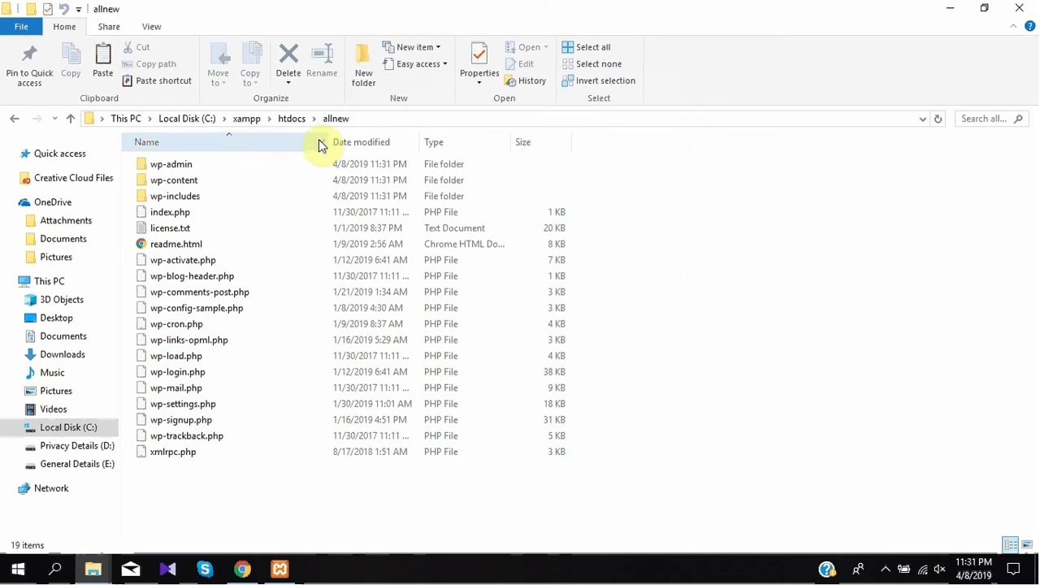
Back in htdocs, copy the allnew folder name to the clipboard
left_click(12, 119)
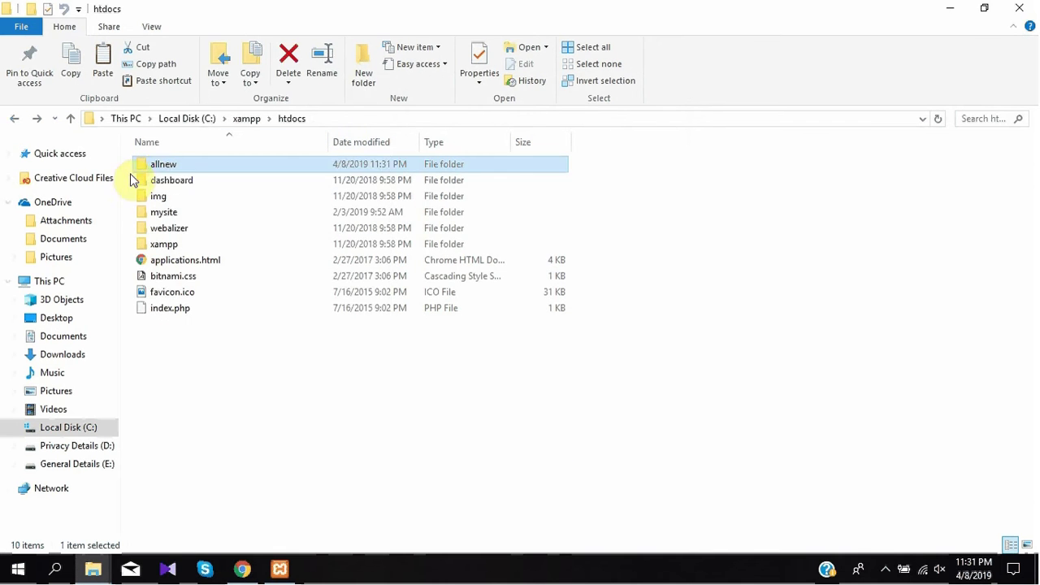
right_click(160, 165)
left_click(192, 527)
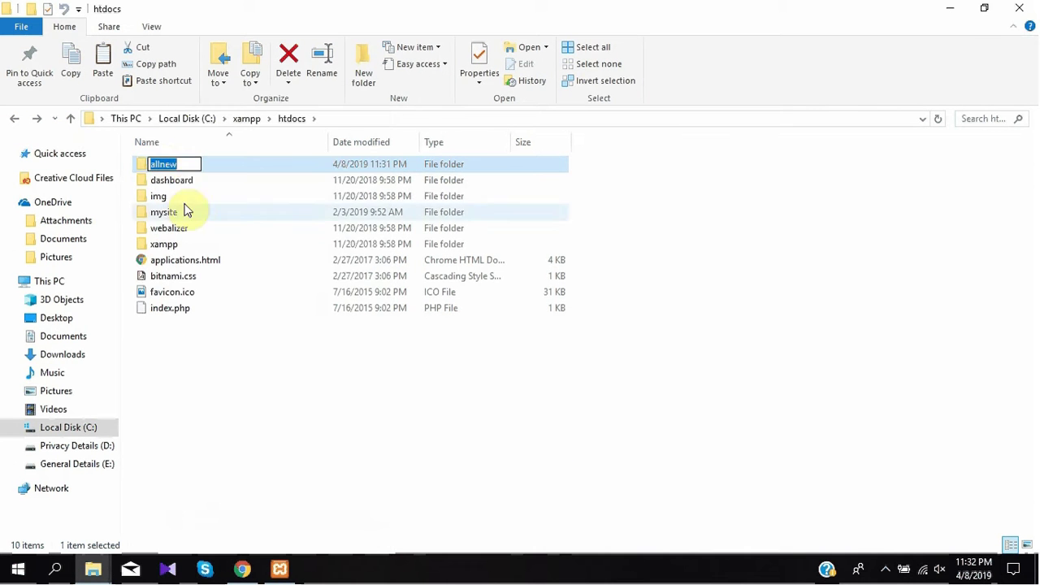
right_click(167, 164)
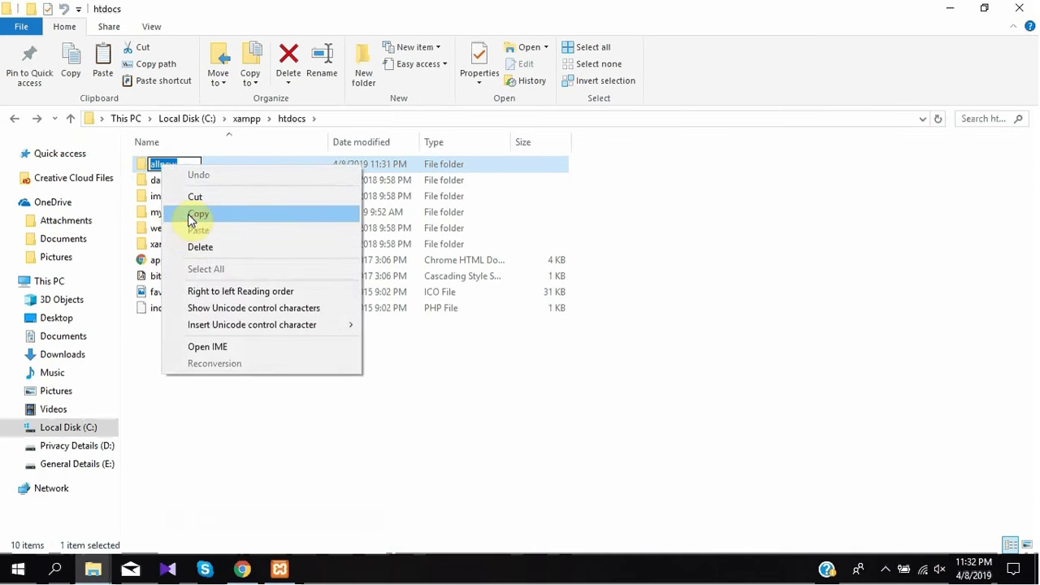
left_click(196, 214)
left_click(218, 403)
Load localhost/phpmyadmin in a new Chrome tab
left_click(243, 569)
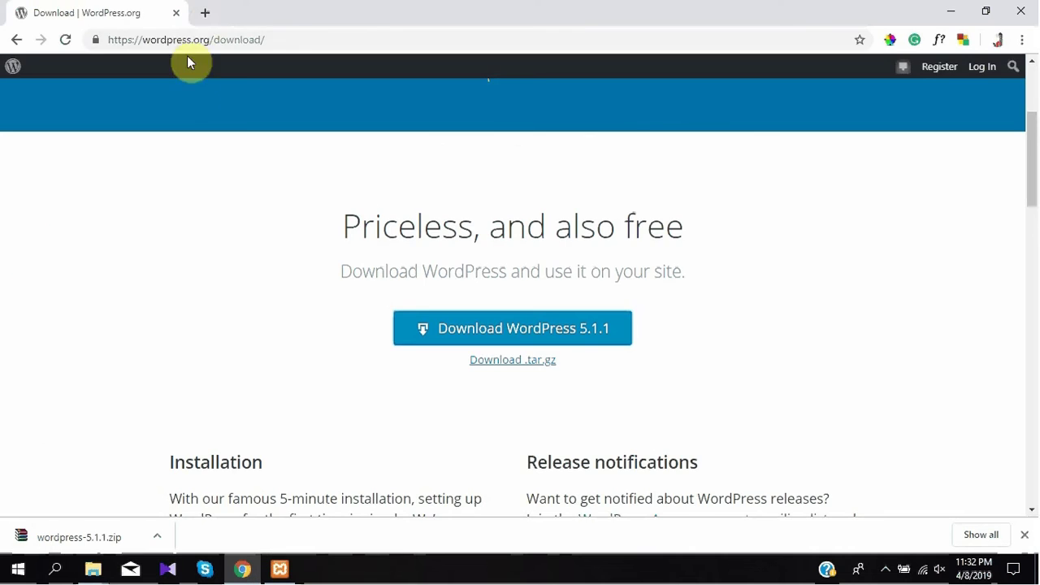
left_click(203, 13)
type("local")
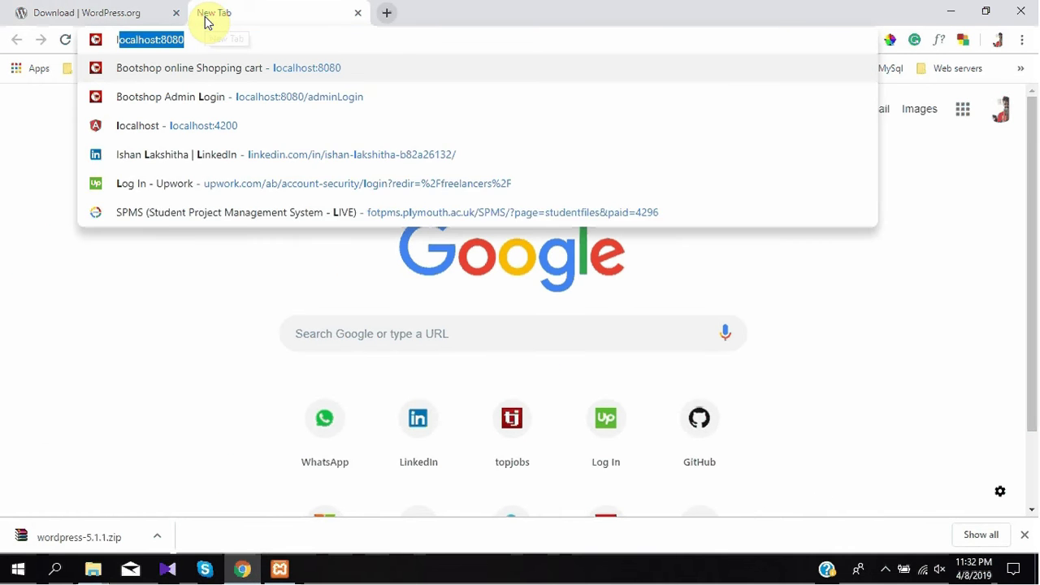
type("host")
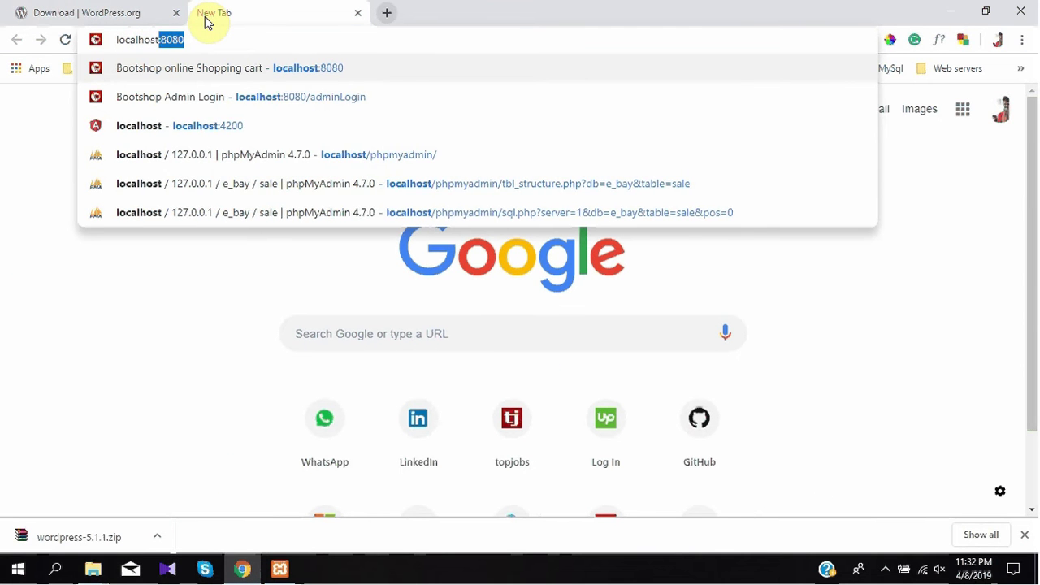
type("/php")
key("Return")
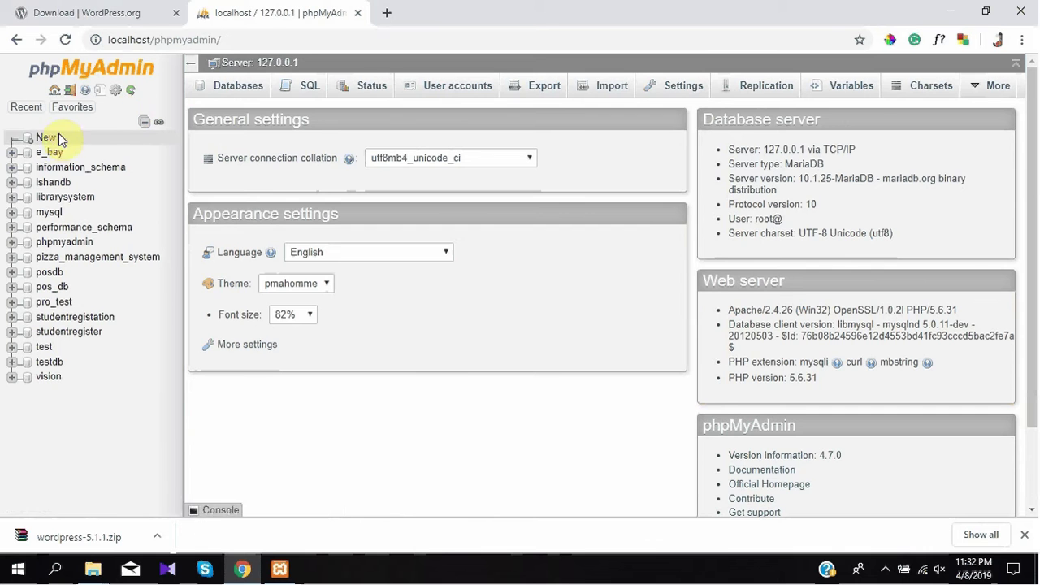
Create an empty database named allnew and open it in the sidebar
left_click(49, 142)
left_click(251, 195)
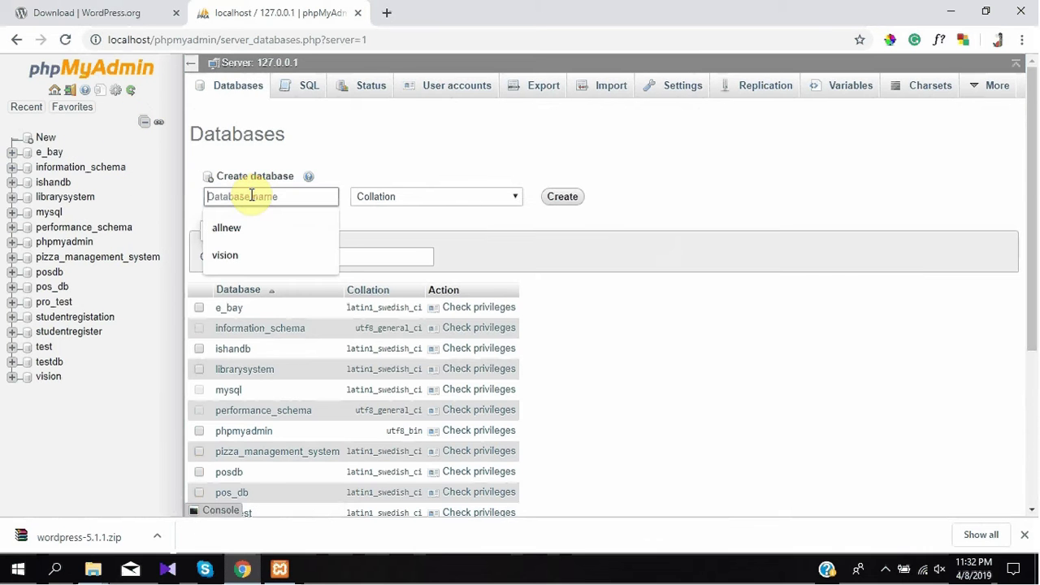
key("Down")
key("Return")
left_click(564, 197)
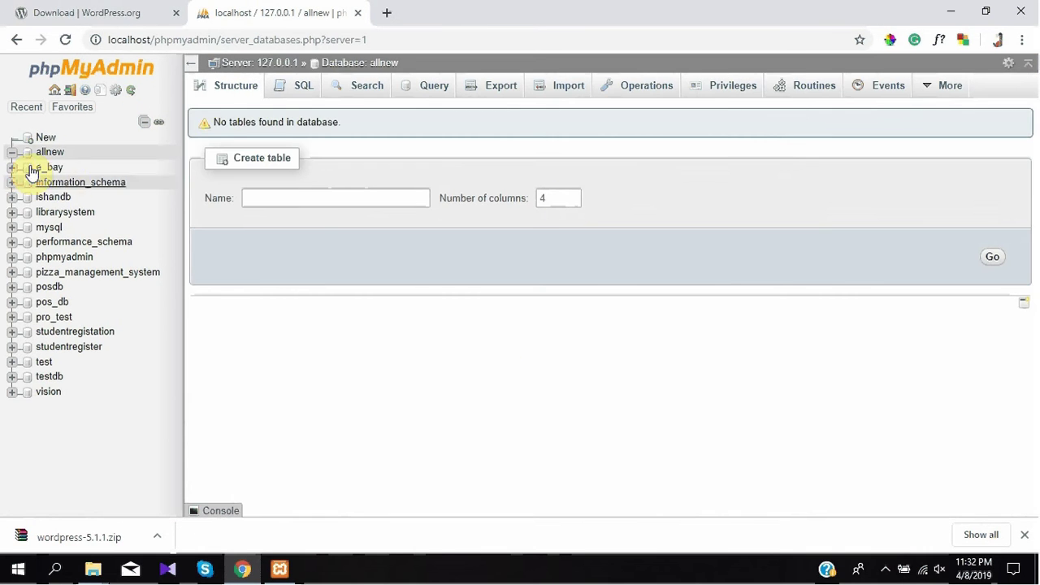
left_click(50, 153)
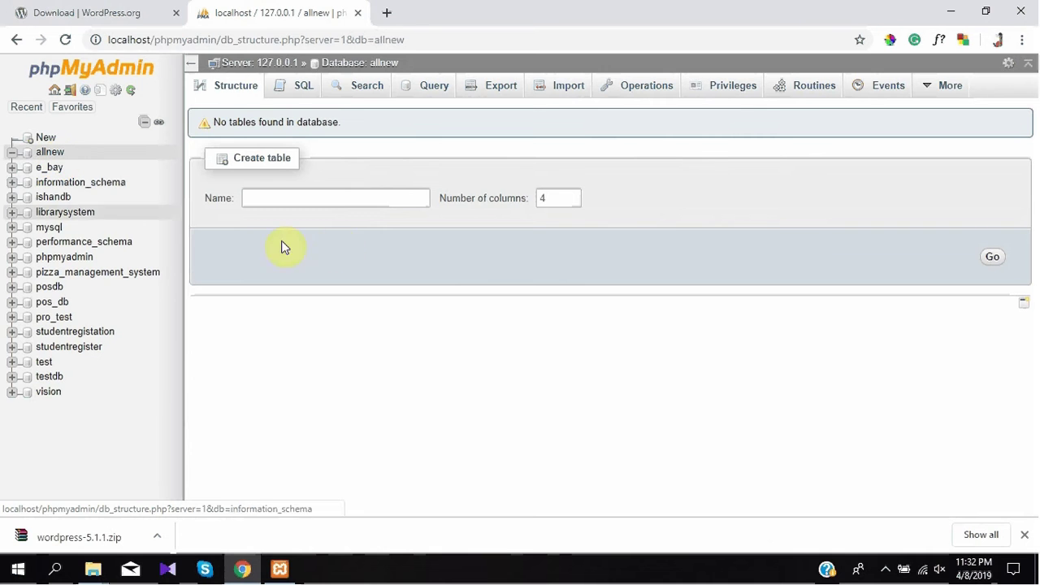
left_click(386, 13)
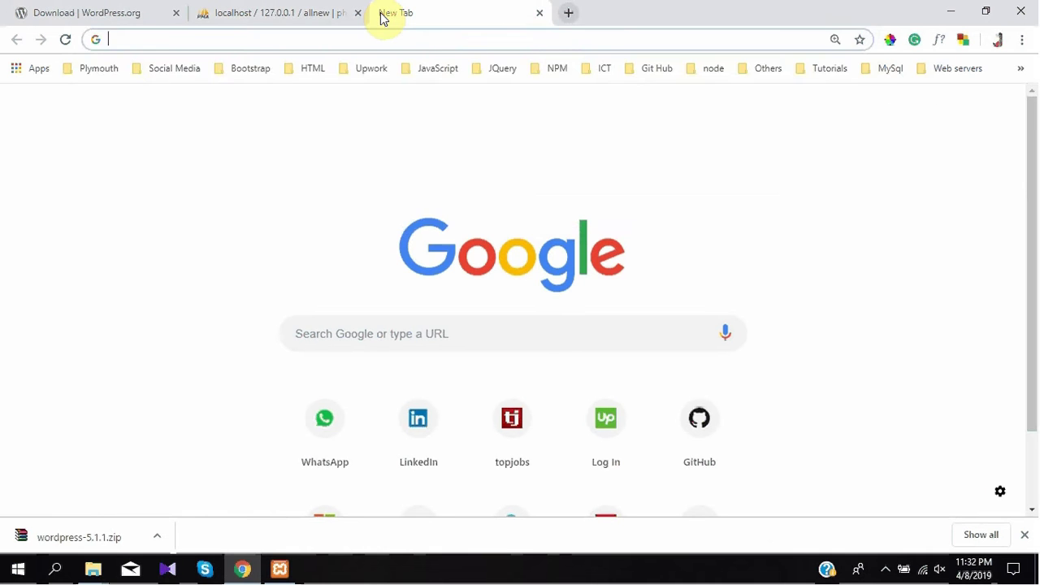
type("localhost/")
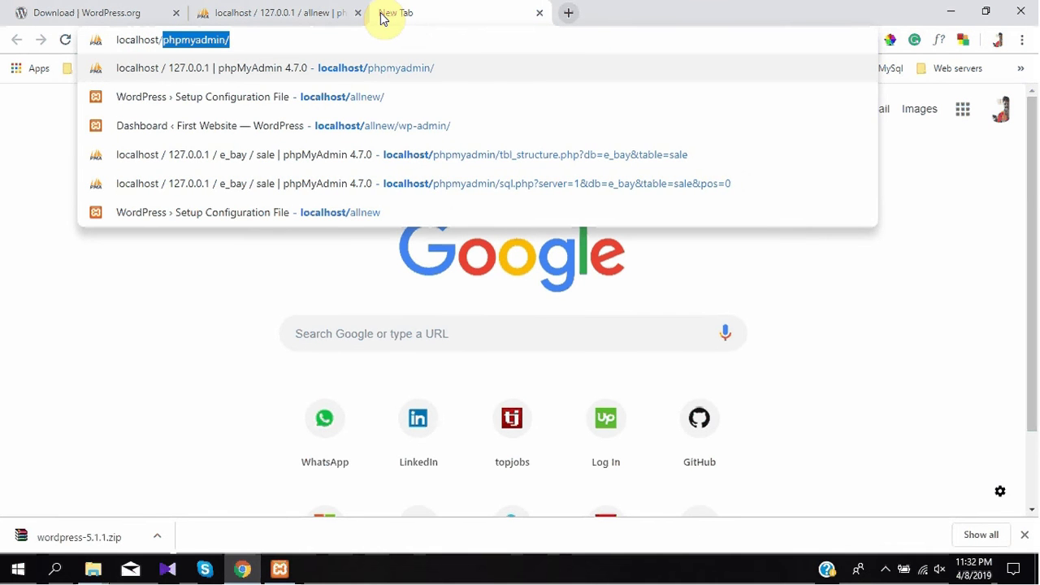
type("all")
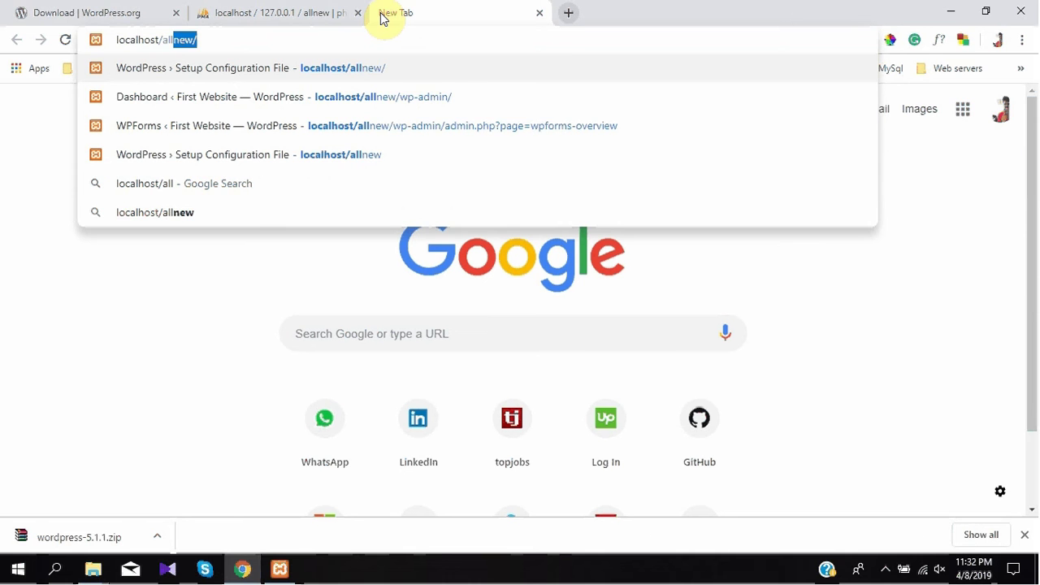
type("new")
Load localhost/allnew to start WordPress setup and dismiss the download notice
key("Return")
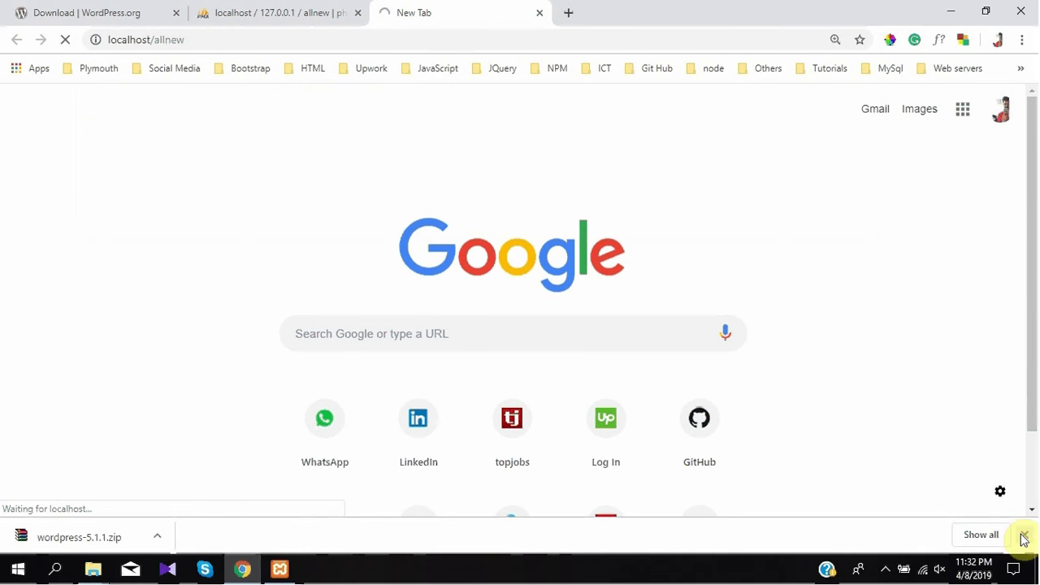
left_click(1023, 537)
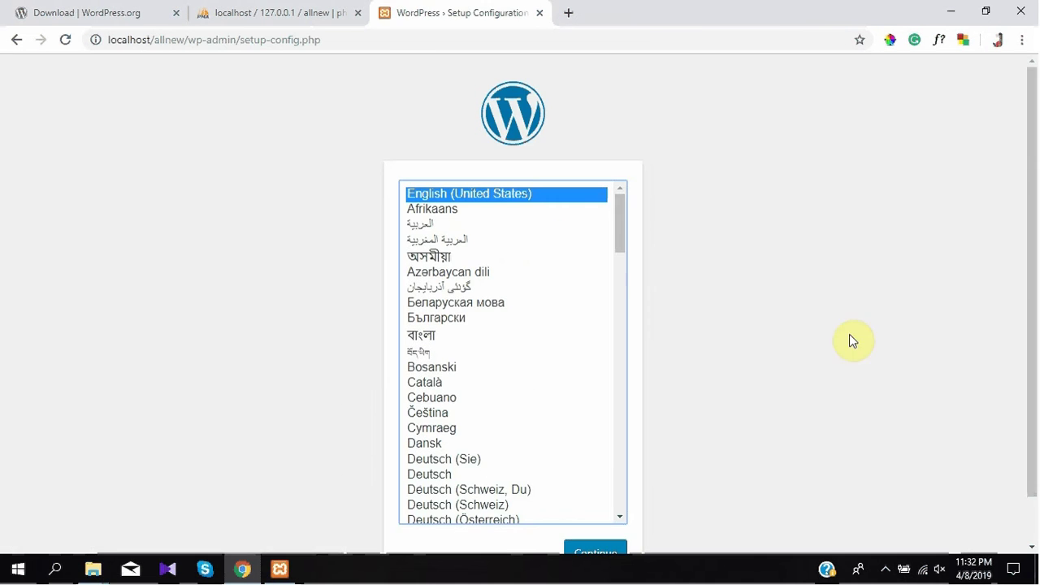
Continue setup in English (United States) to reach the database details form
left_click_drag(1032, 233, 1028, 279)
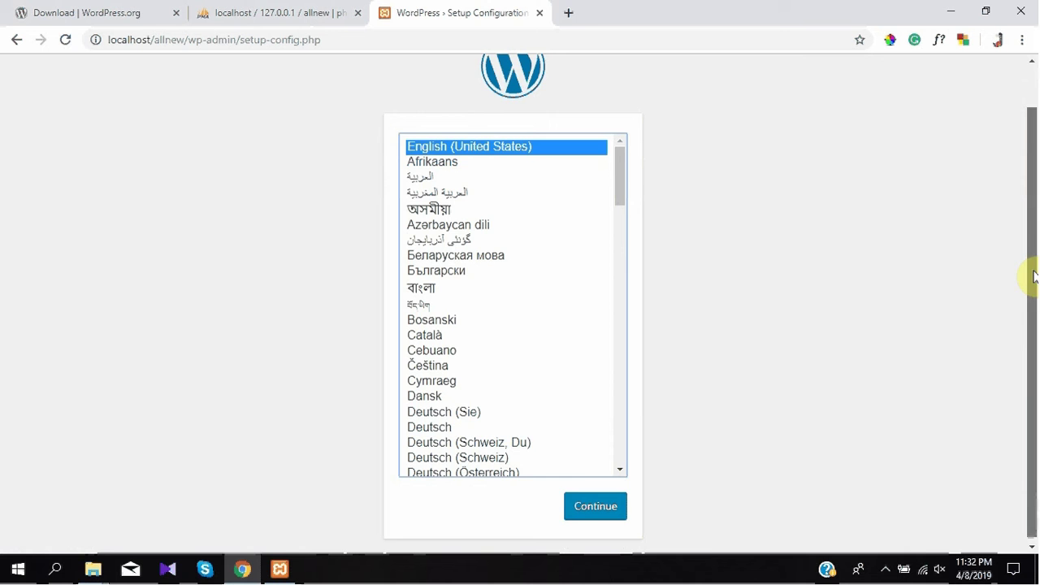
left_click(580, 509)
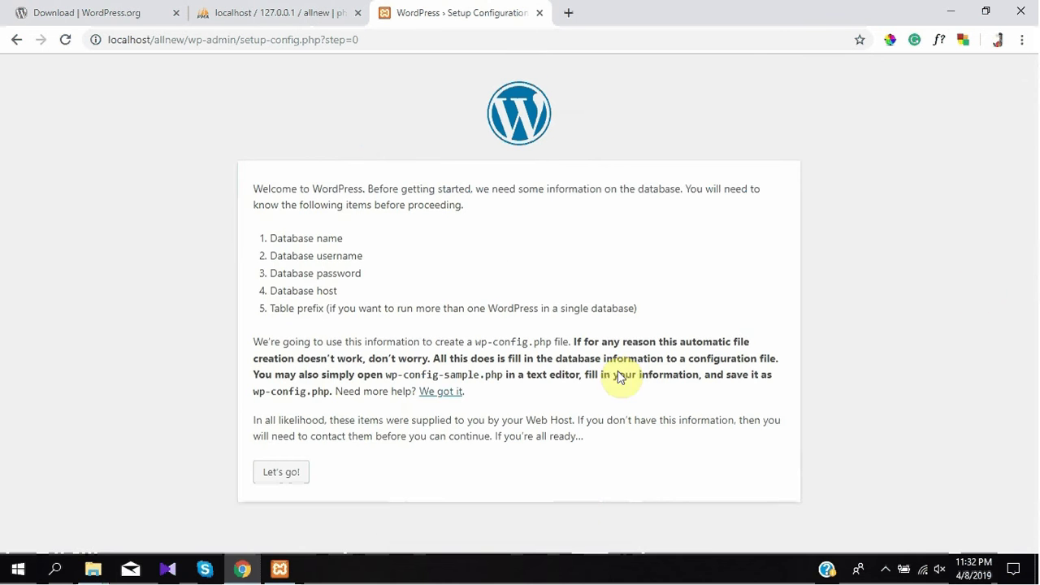
left_click(289, 470)
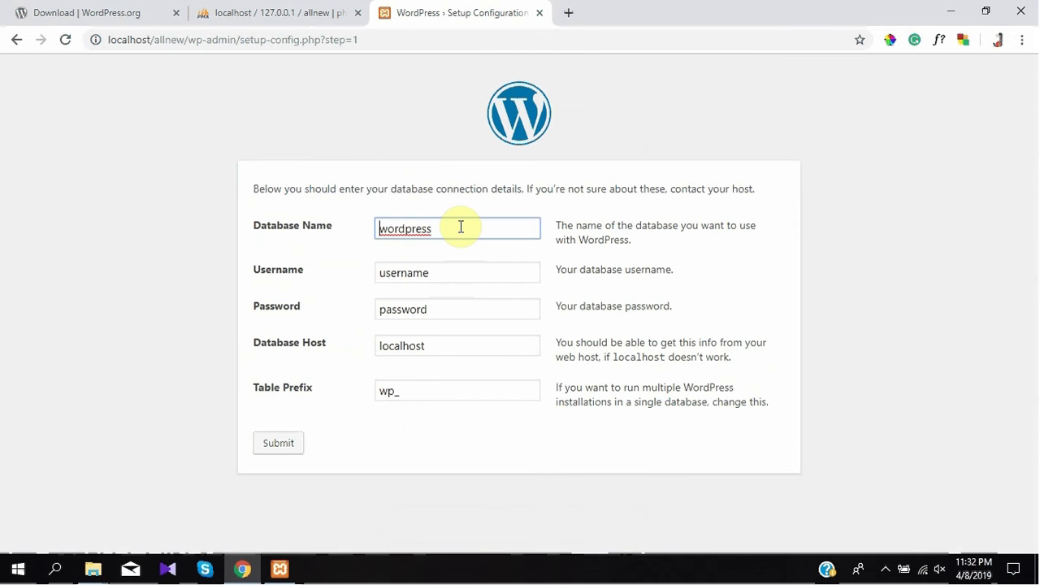
Submit database name allnew, username root and a blank password
left_click_drag(461, 227, 312, 236)
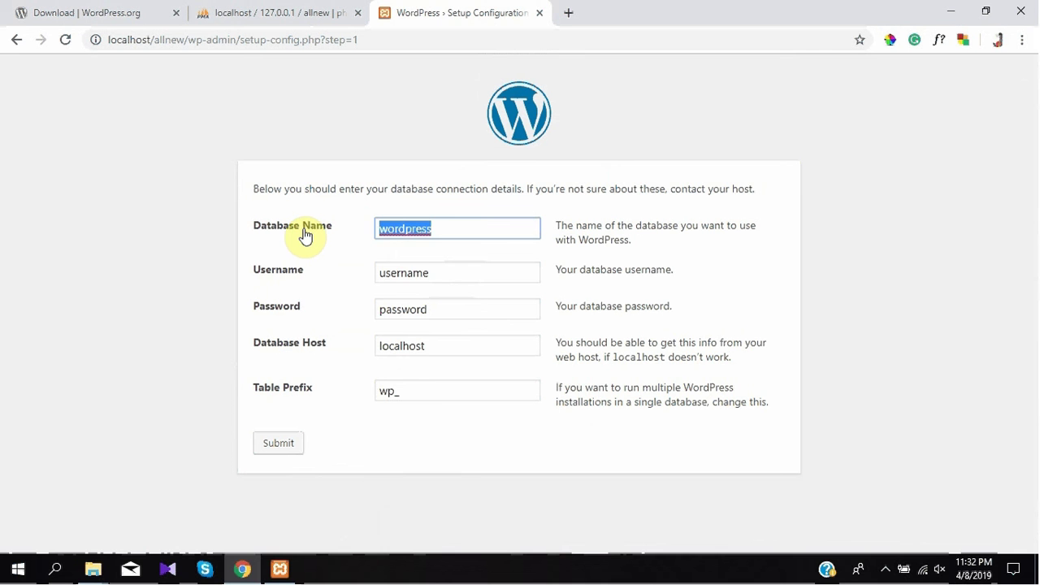
type("allnew")
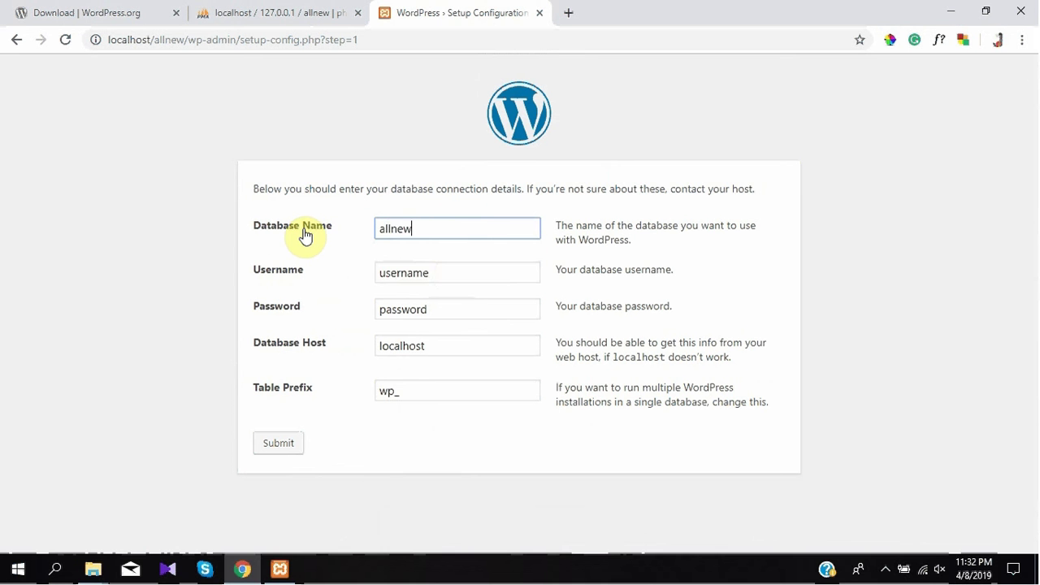
left_click_drag(453, 274, 312, 276)
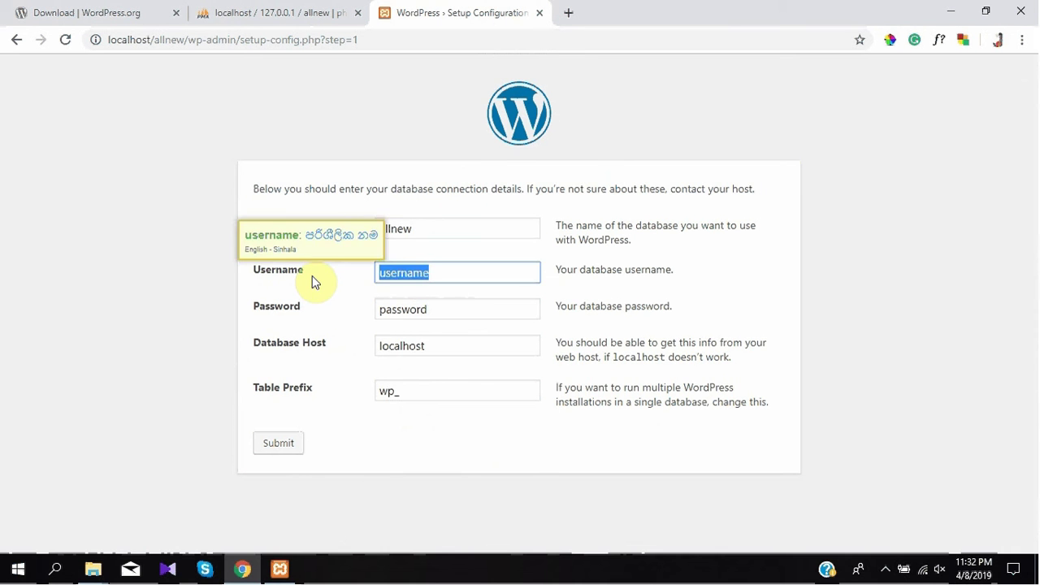
type("root")
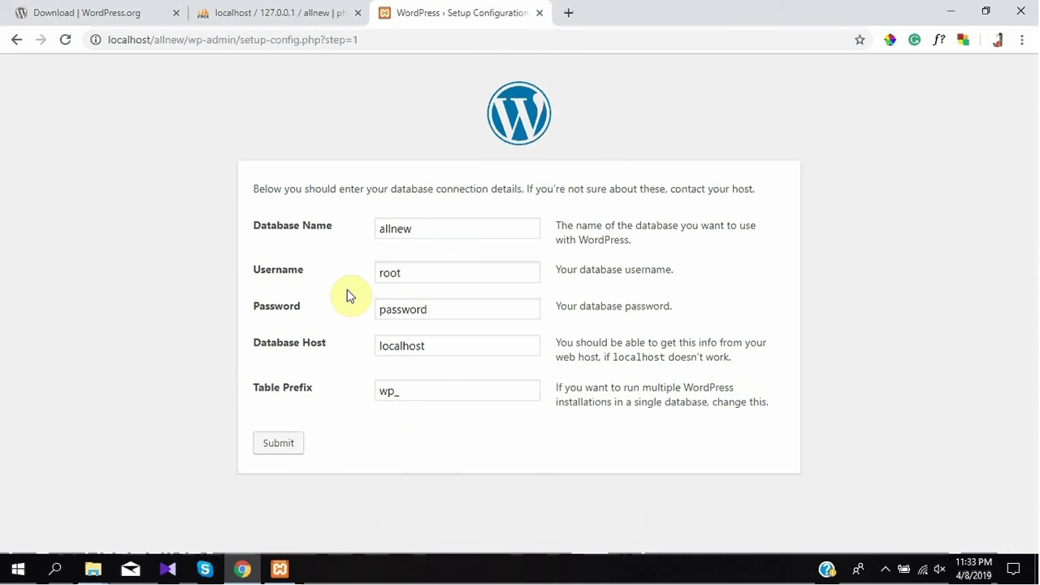
left_click_drag(453, 310, 274, 316)
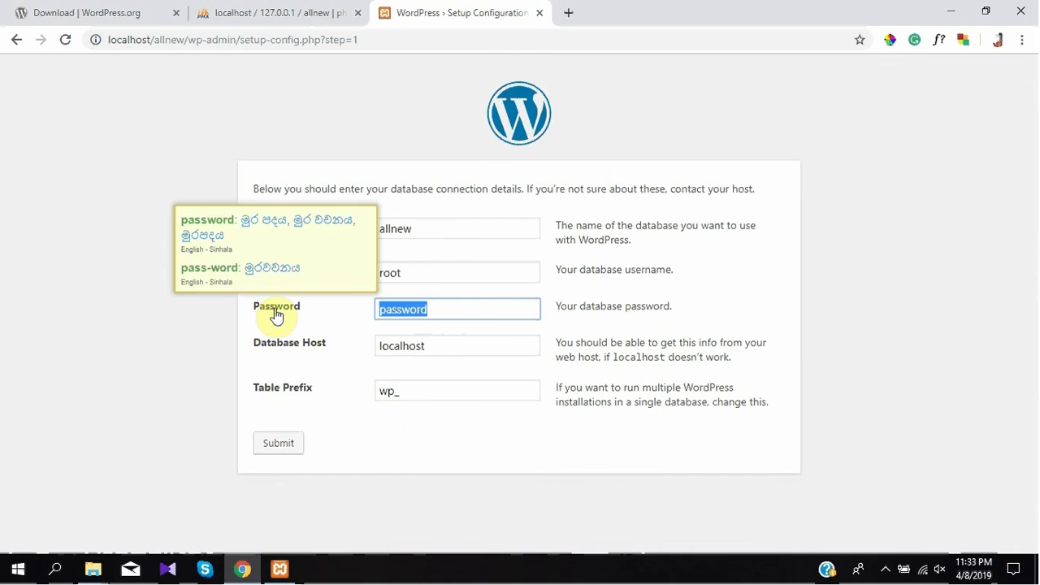
key("BackSpace")
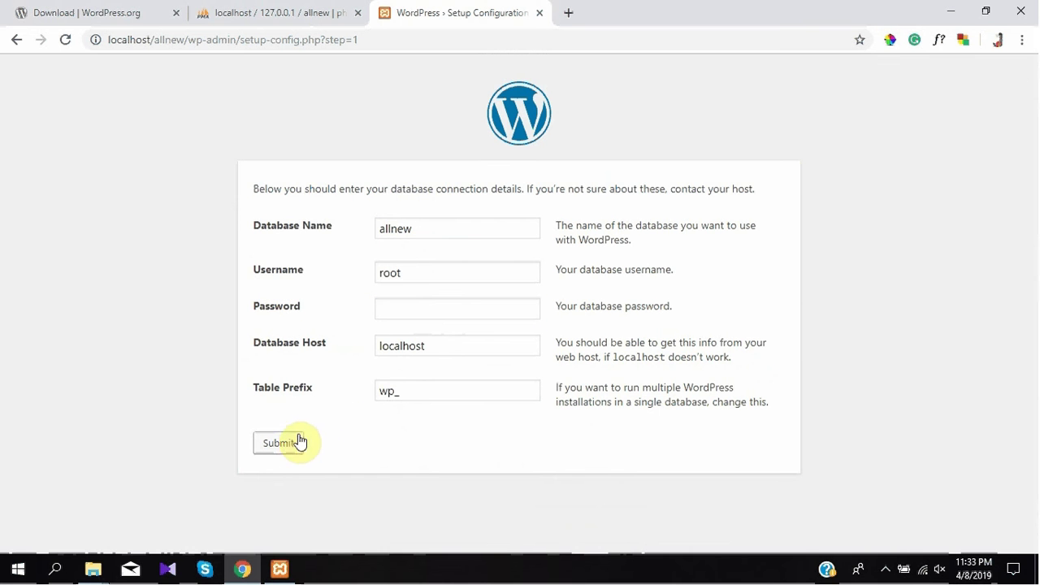
left_click(294, 446)
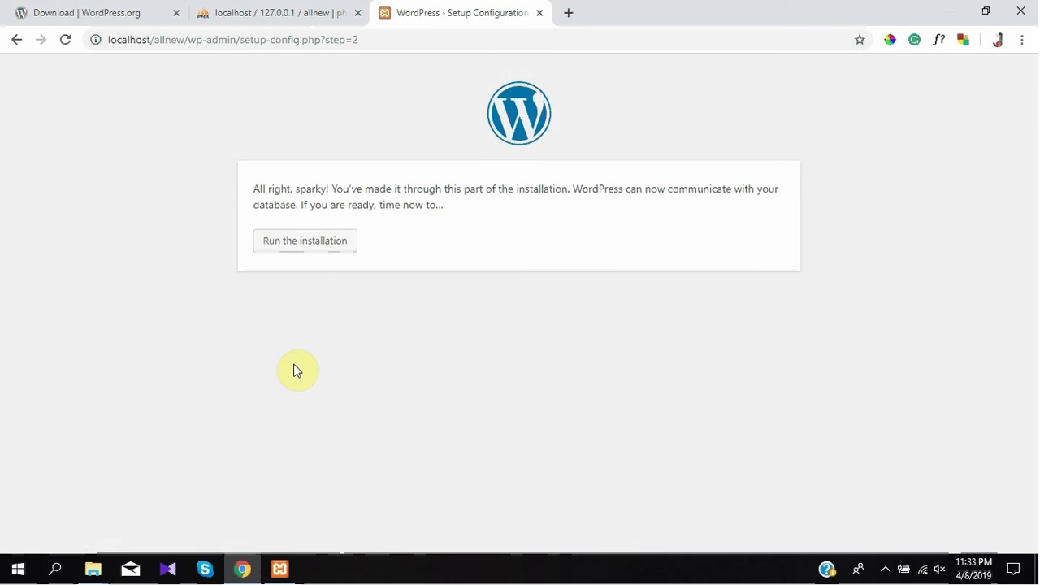
left_click(301, 239)
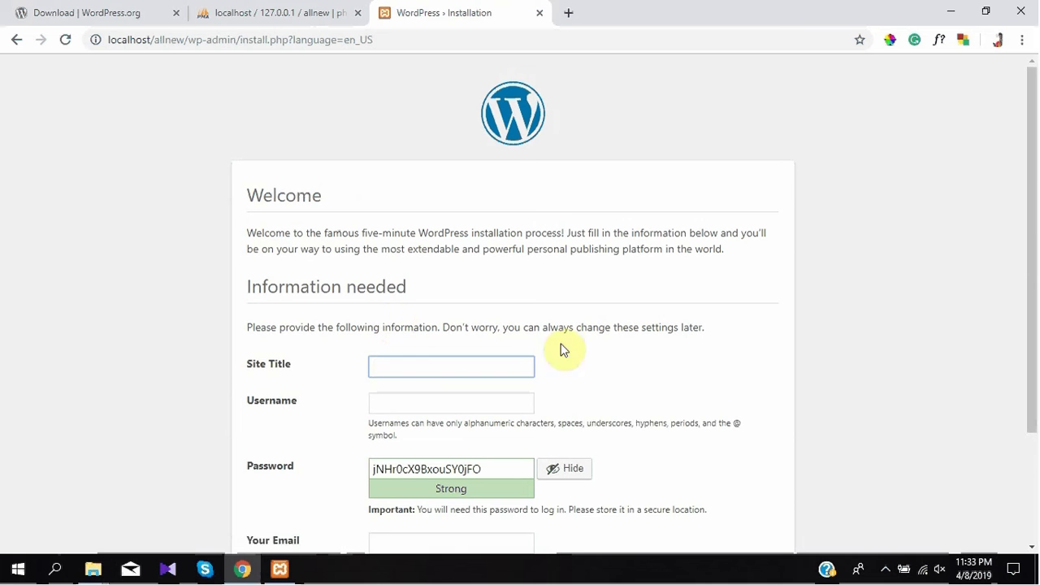
scroll(491, 291, "down", 1)
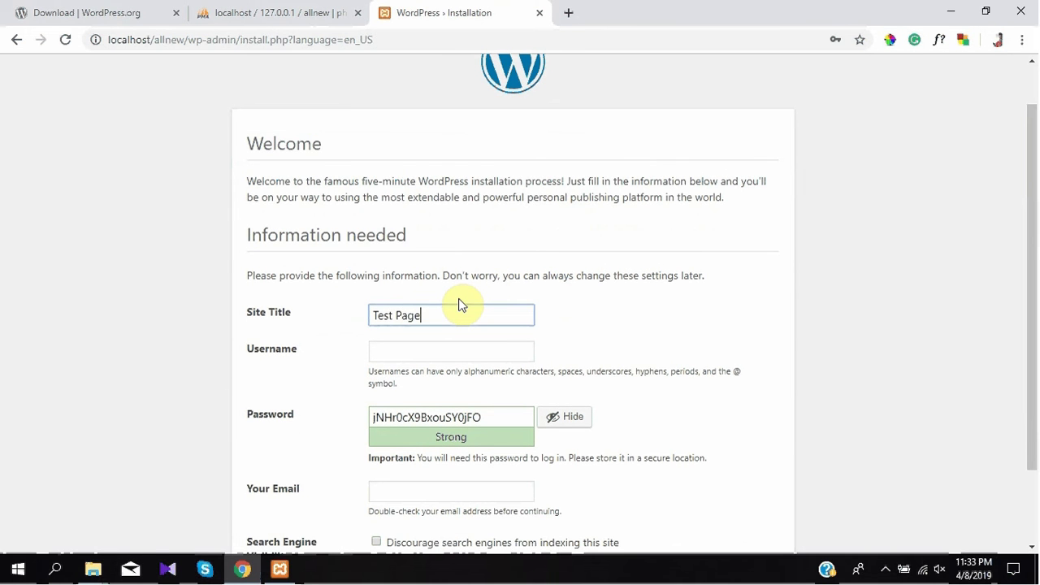
scroll(462, 299, "down", 1)
left_click(386, 303)
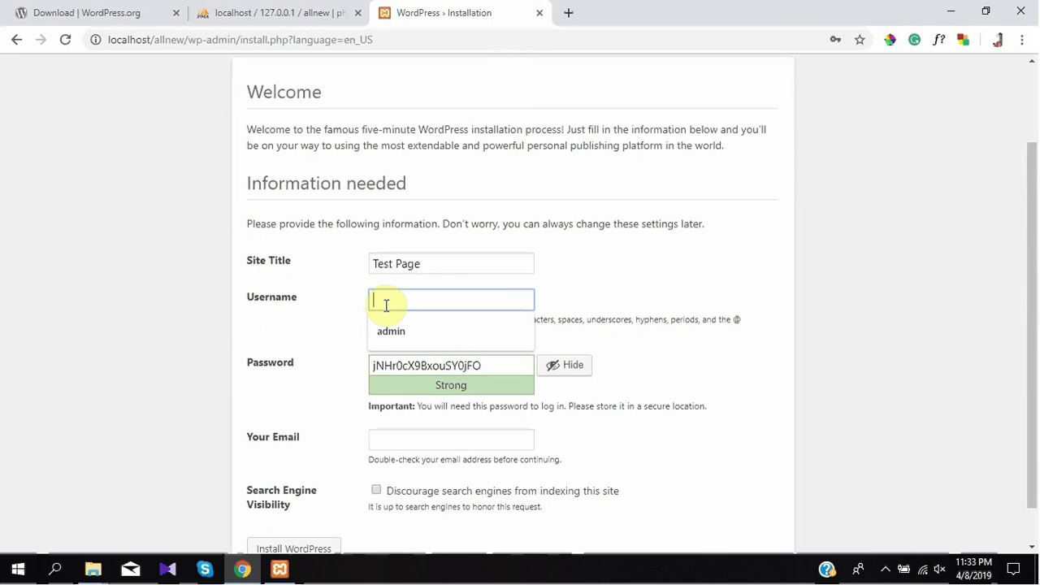
type("admin")
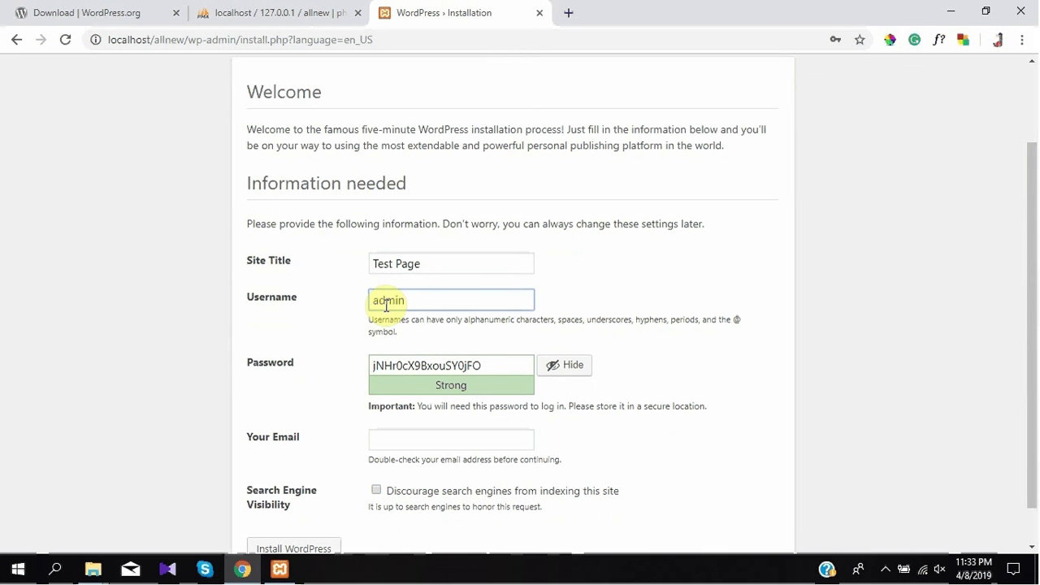
left_click_drag(481, 365, 269, 372)
type("admin123")
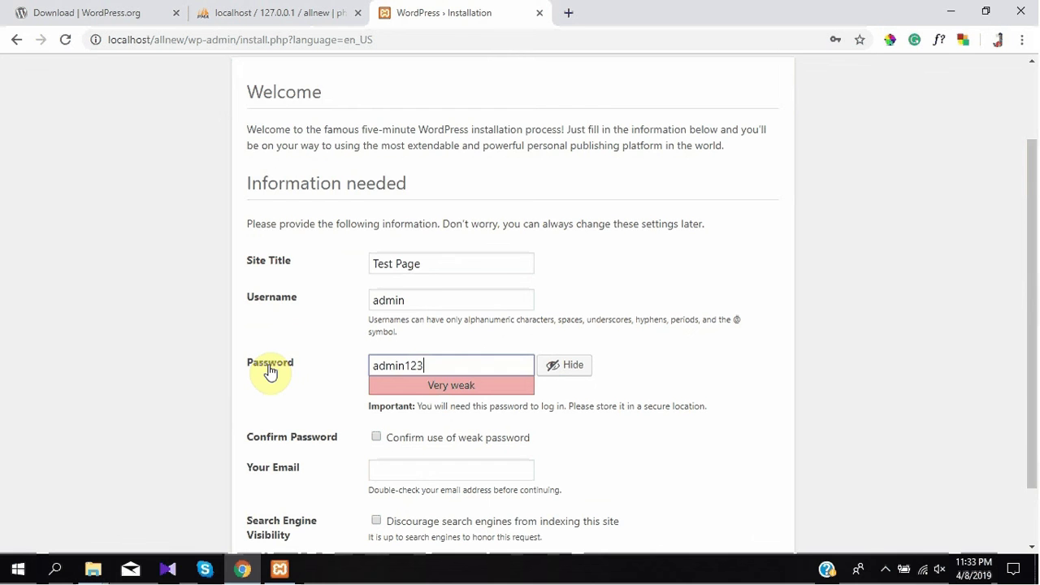
Fill in the admin e-mail, confirm the weak password, install WordPress and proceed to login
left_click_drag(1029, 279, 1036, 345)
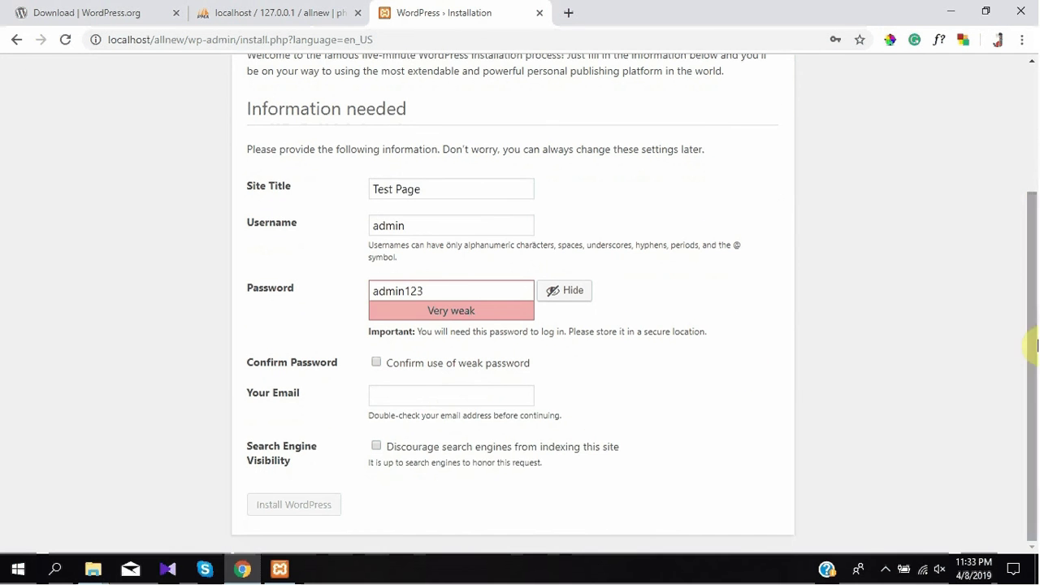
left_click(458, 401)
left_click(436, 426)
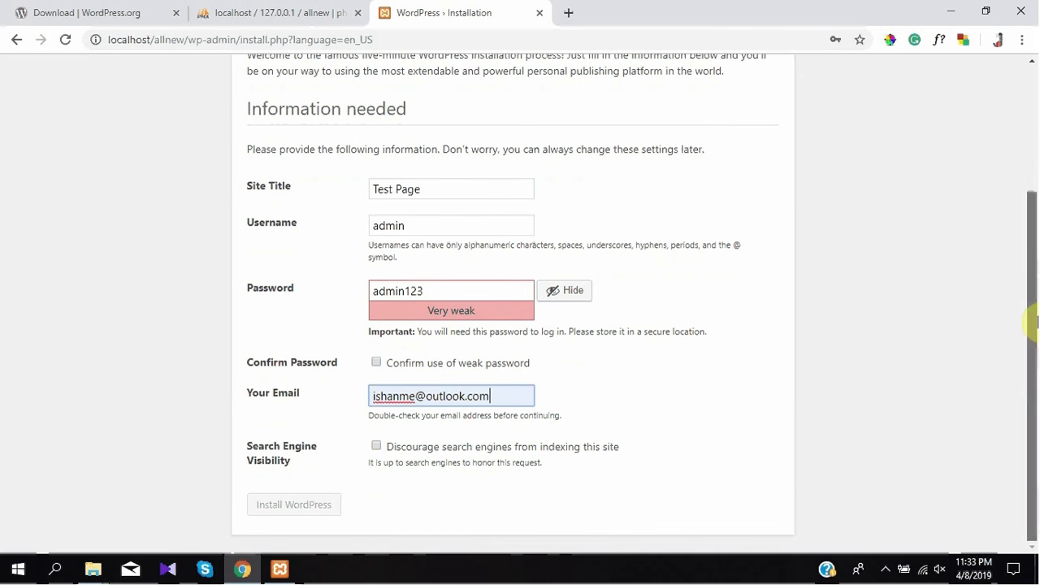
left_click(377, 362)
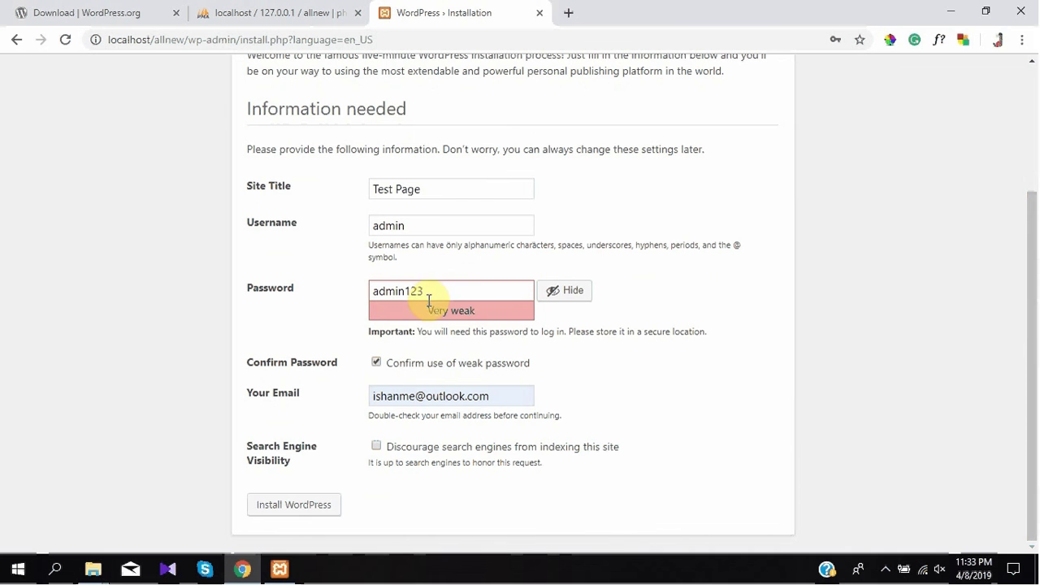
left_click(286, 507)
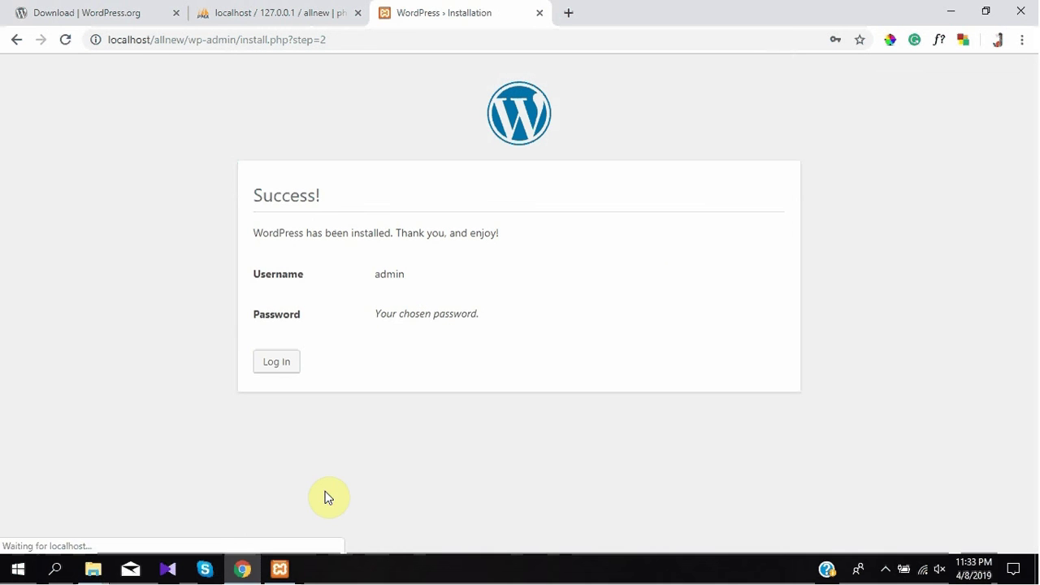
left_click(291, 363)
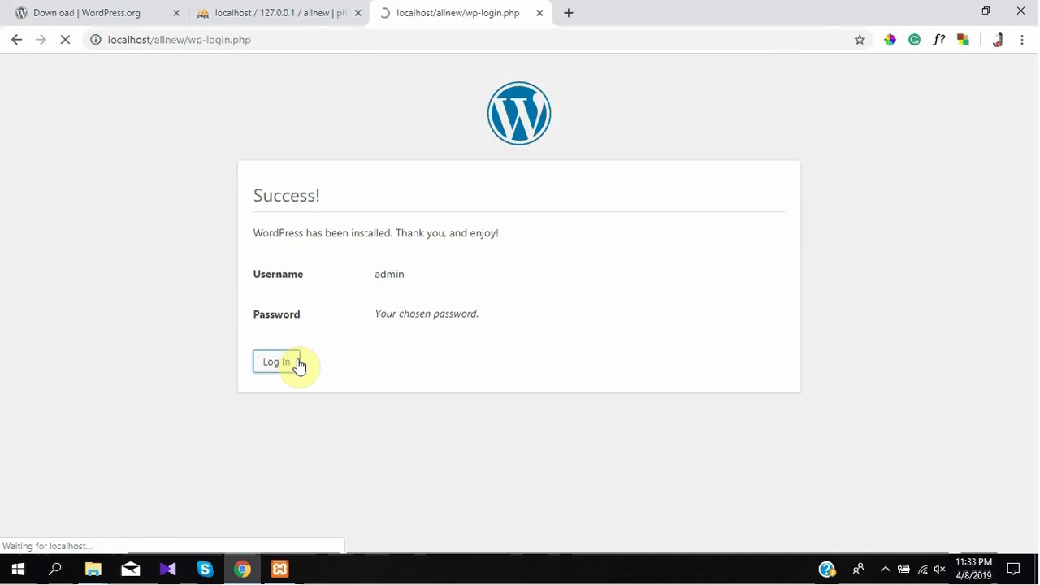
Reload the allnew database in phpMyAdmin to see its 12 wp_ tables, then return to login
left_click(208, 8)
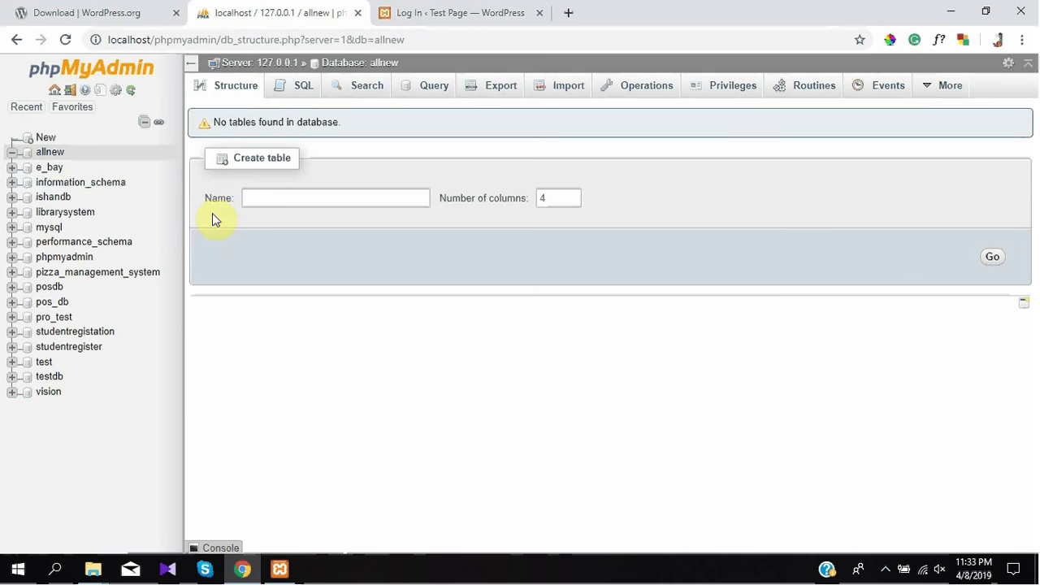
left_click(66, 41)
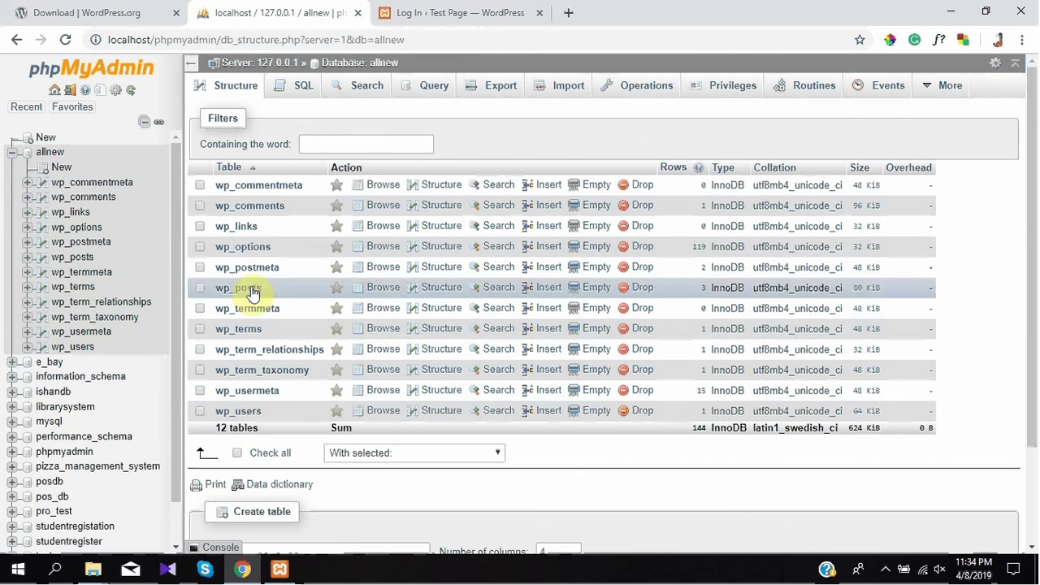
left_click(396, 8)
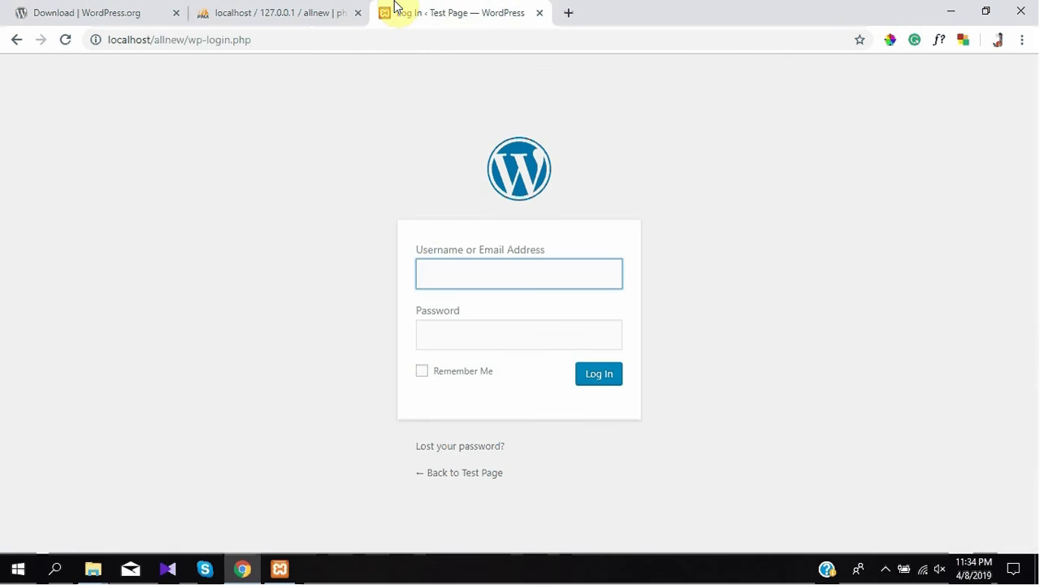
Log in to the local Test Page site with username admin and the account password
left_click(439, 266)
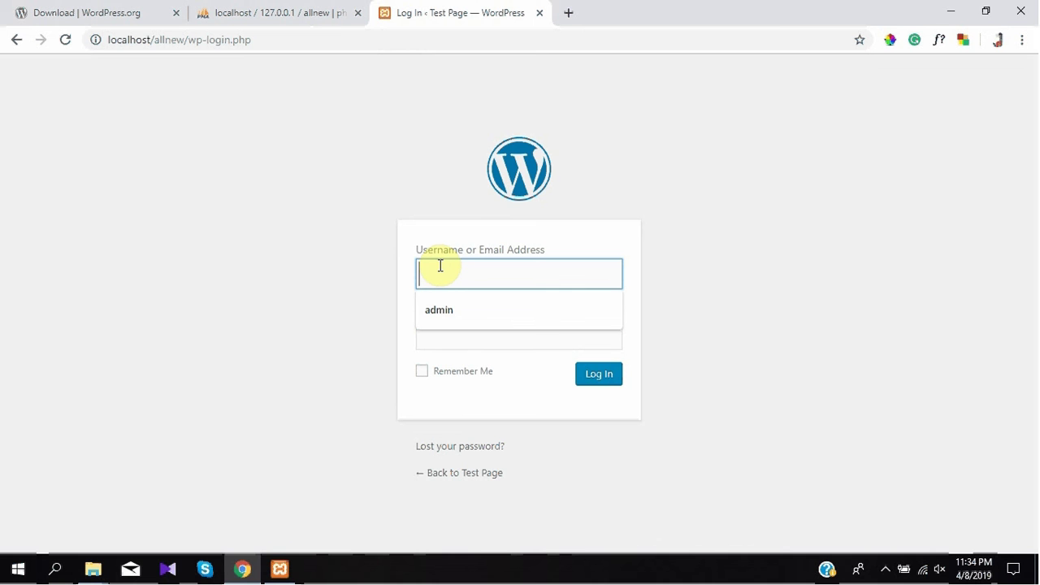
type("admin")
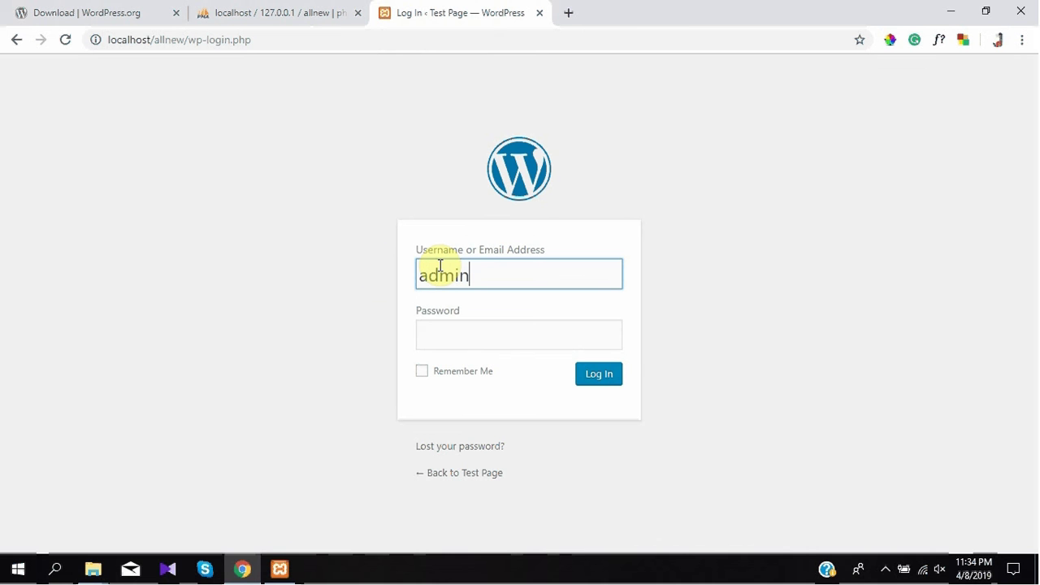
left_click(455, 331)
type("•")
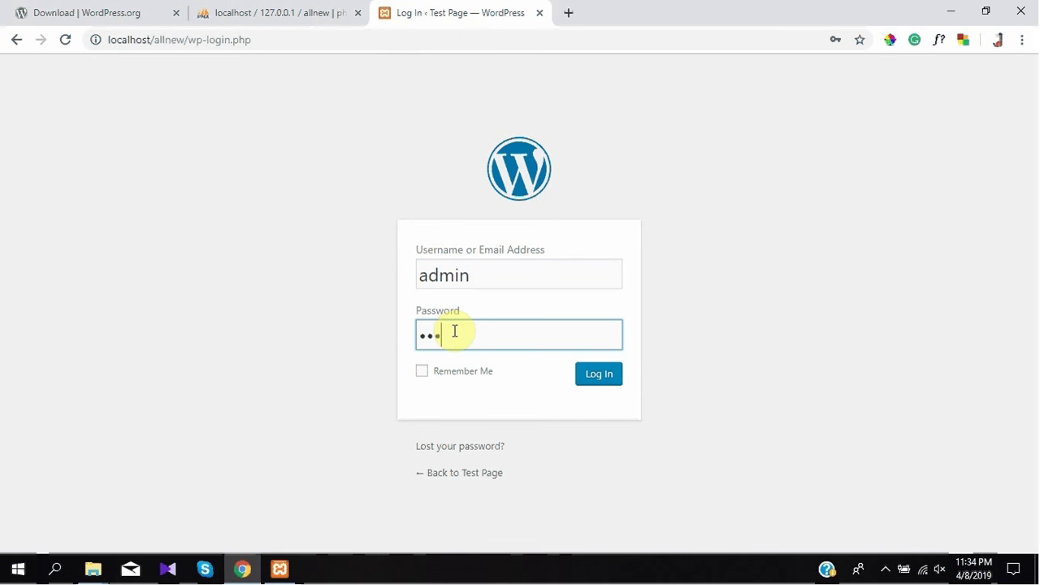
left_click(599, 376)
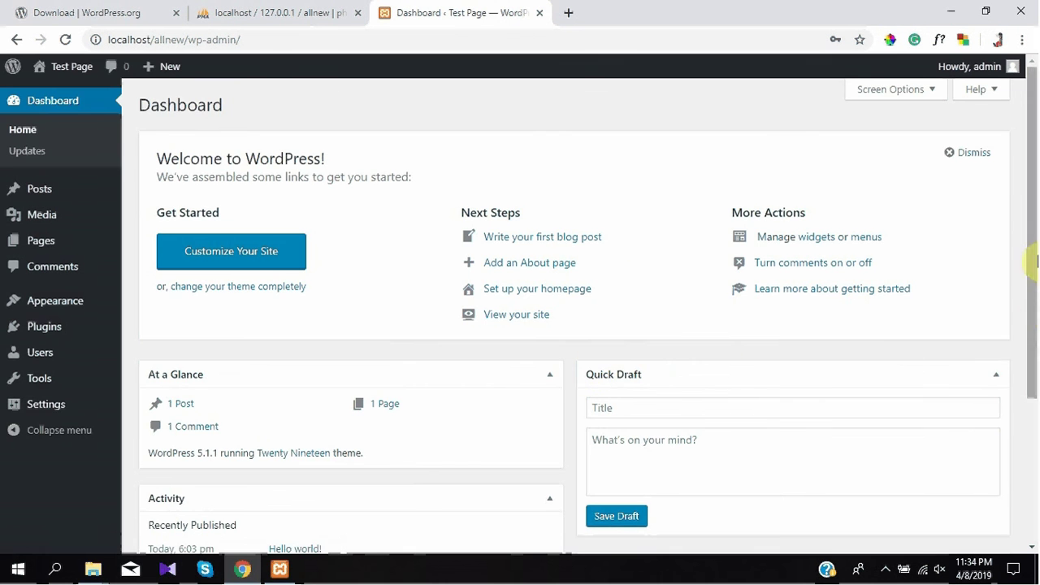
left_click_drag(1036, 260, 1034, 177)
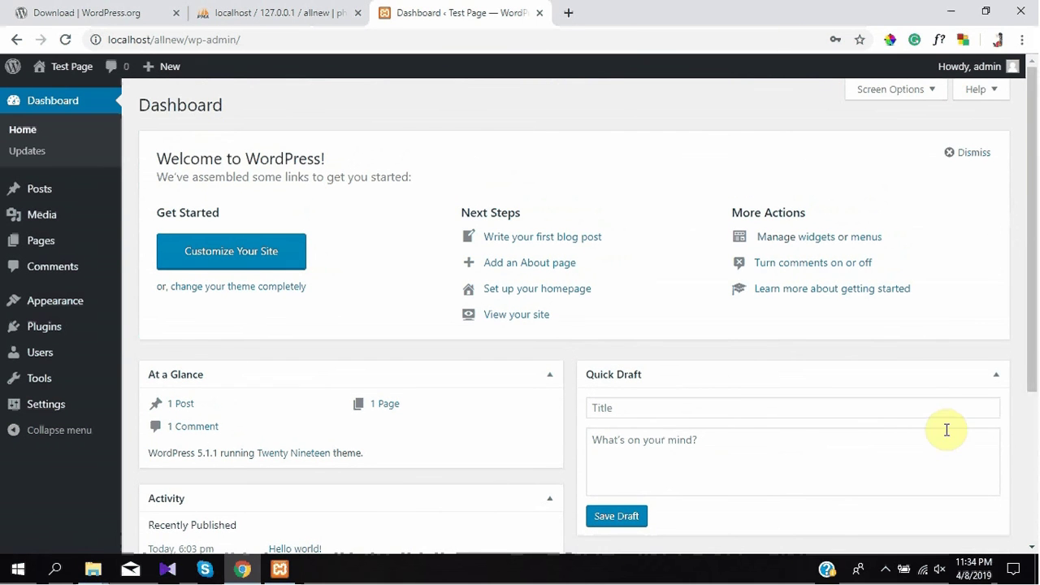